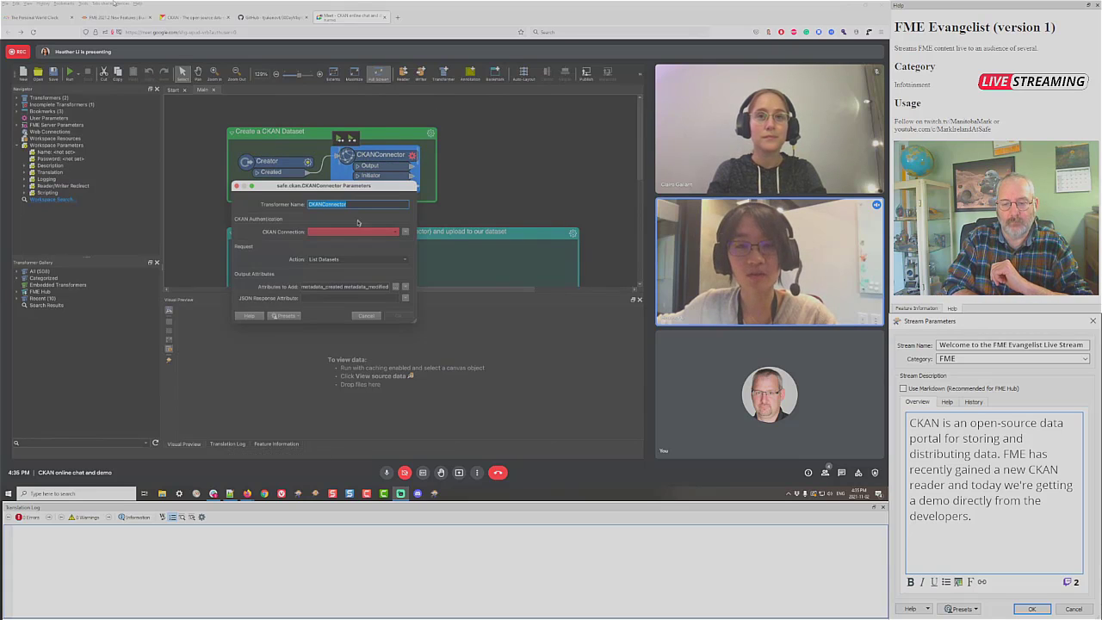
# Step: Start setting up a new CKAN web connection, then cancel it
pyautogui.click(356, 231)
pyautogui.click(334, 287)
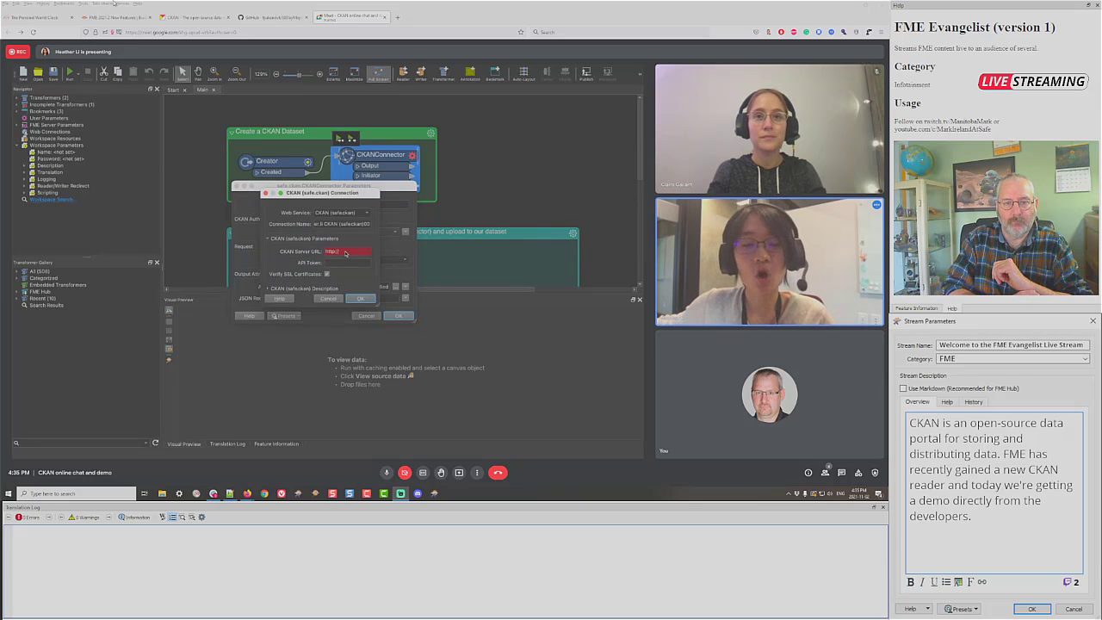
pyautogui.tripleClick(344, 251)
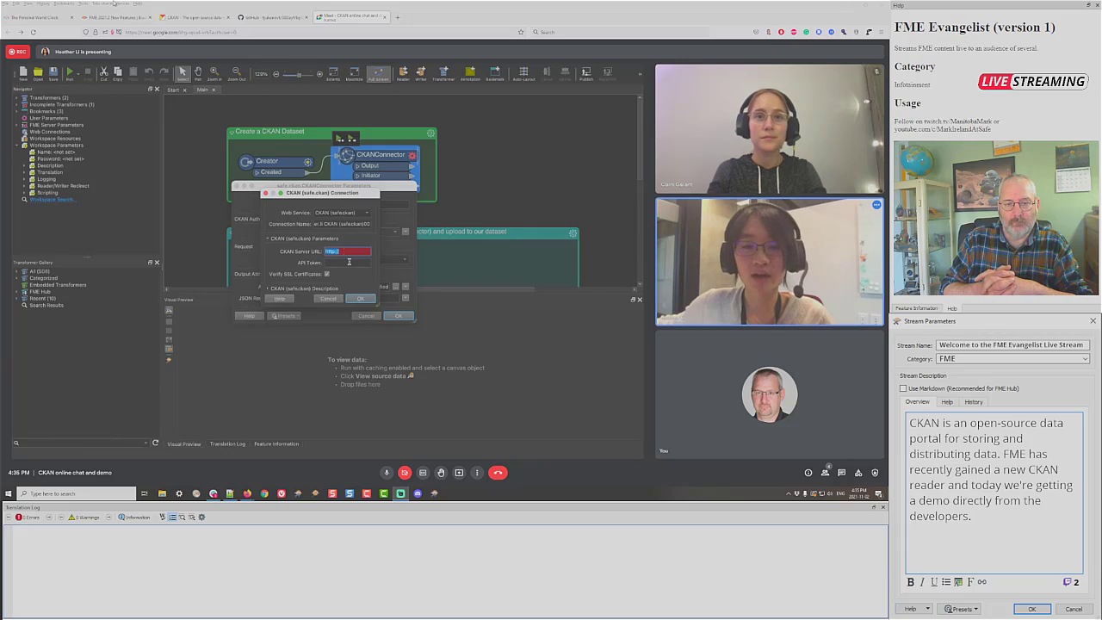
pyautogui.click(349, 262)
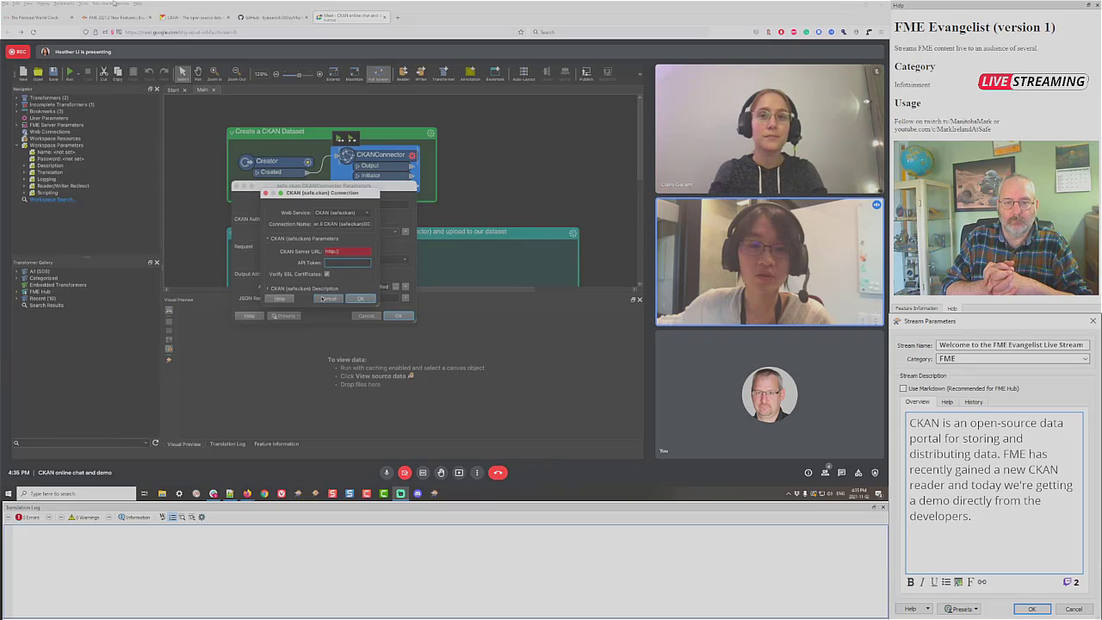
pyautogui.click(326, 299)
# Step: Use the saved CKAN connection with the Create Dataset action
pyautogui.click(321, 232)
pyautogui.click(322, 241)
pyautogui.click(321, 259)
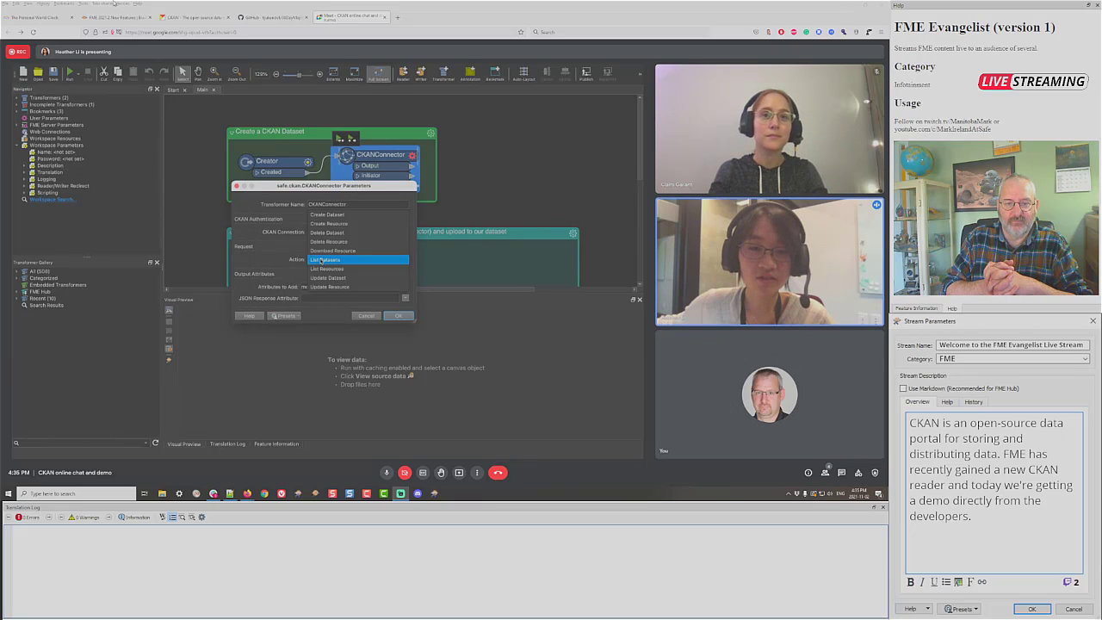
pyautogui.click(325, 215)
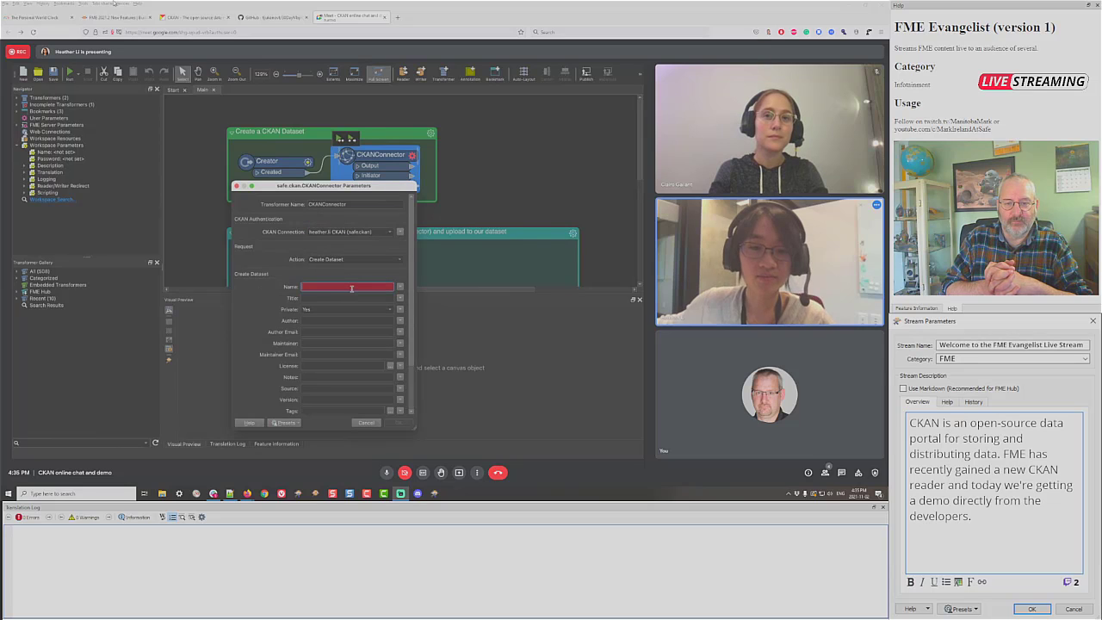
# Step: Name the dataset 2021-webinar, title it '2021 Webinar', and assign organization safe-demos
pyautogui.click(351, 287)
pyautogui.write('2021-webinar')
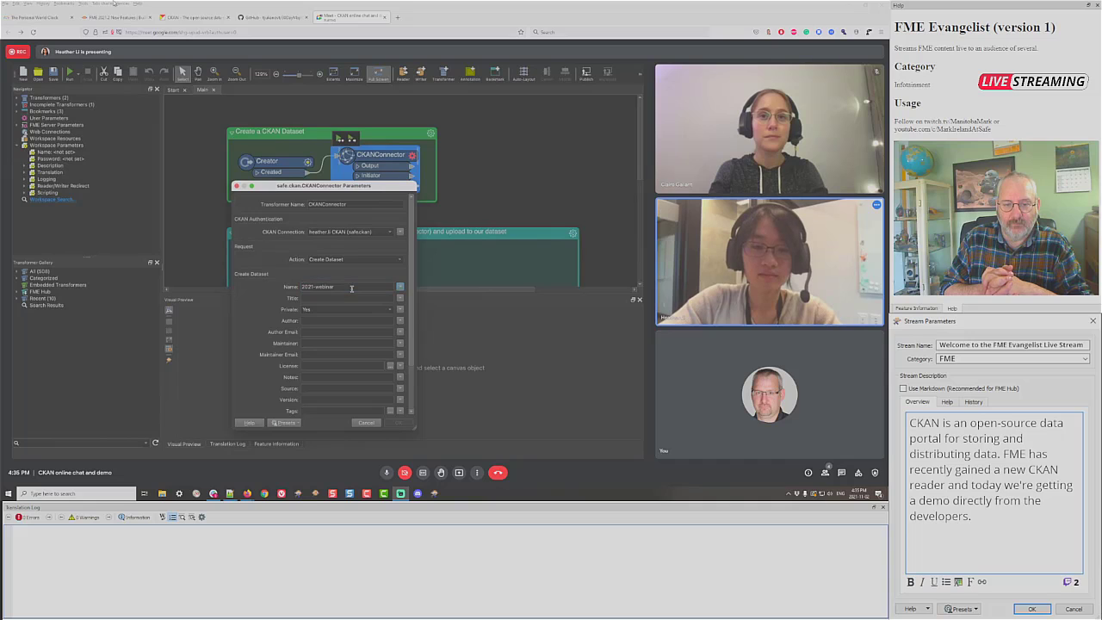
pyautogui.press('Tab')
pyautogui.write('2021 Webinar')
pyautogui.scroll(-1, 351, 288)
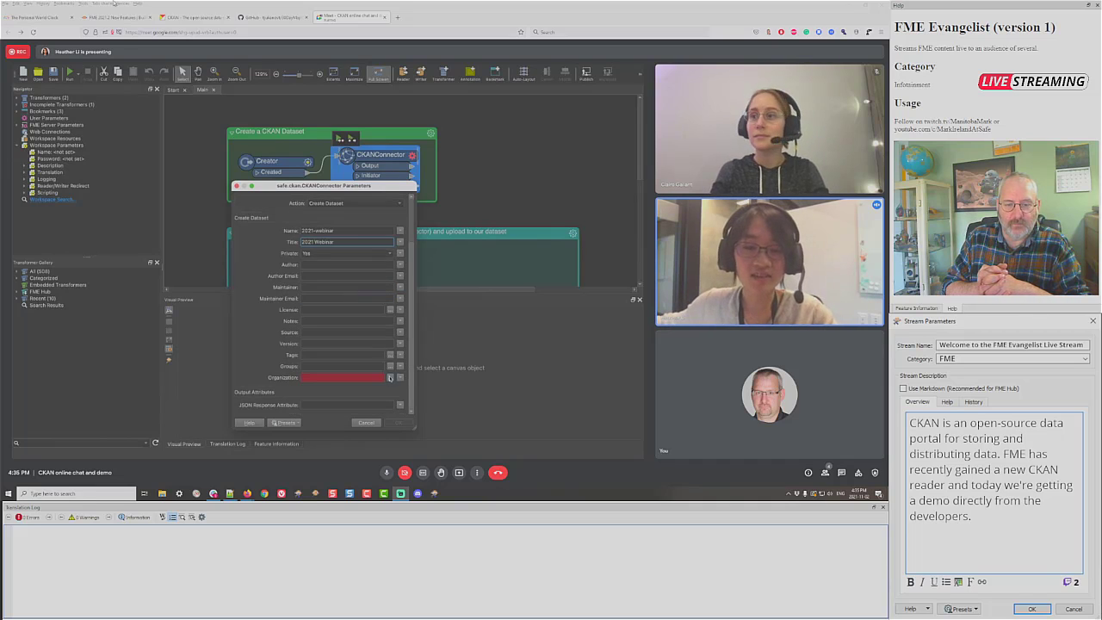
pyautogui.click(389, 377)
pyautogui.scroll(-1, 289, 296)
pyautogui.click(258, 345)
pyautogui.click(405, 376)
# Step: Accept the CKANConnector settings, run the workspace, and scroll down to the second bookmark
pyautogui.click(394, 424)
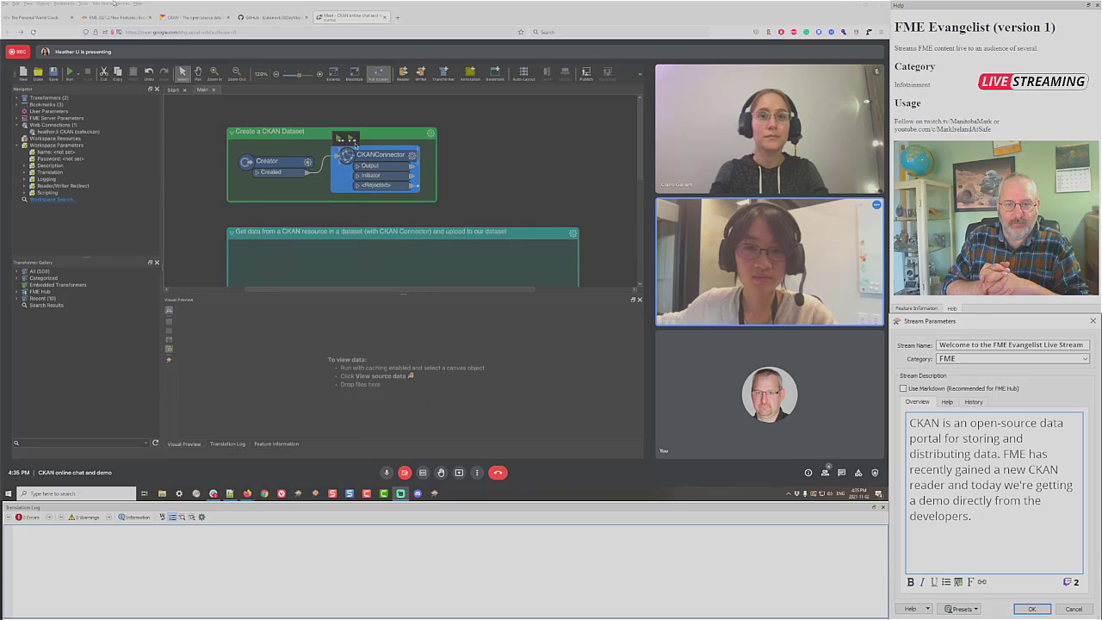
pyautogui.click(352, 138)
pyautogui.scroll(-2, 388, 267)
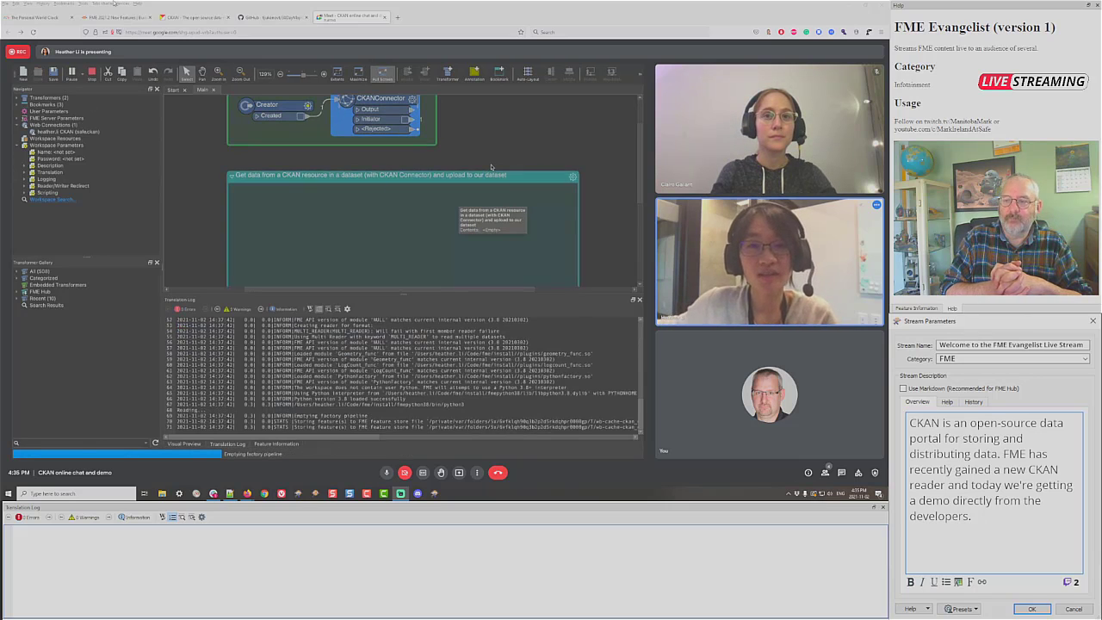
pyautogui.scroll(-2, 456, 132)
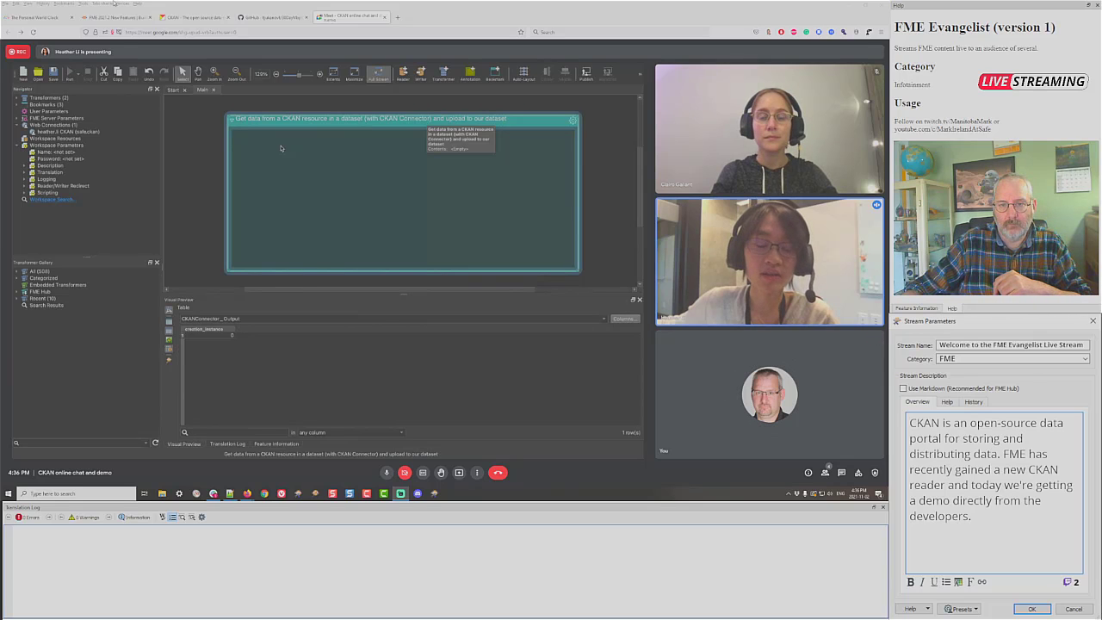
# Step: Add a Creator feeding a new CKANConnector inside the second bookmark
pyautogui.click(273, 179)
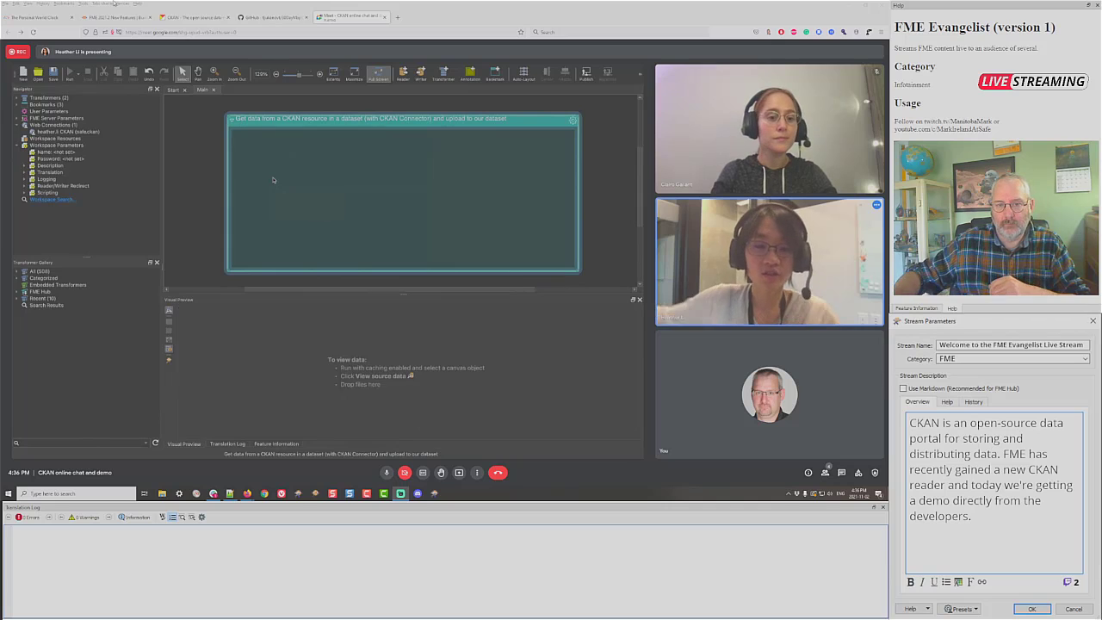
pyautogui.write('creator')
pyautogui.press('Return')
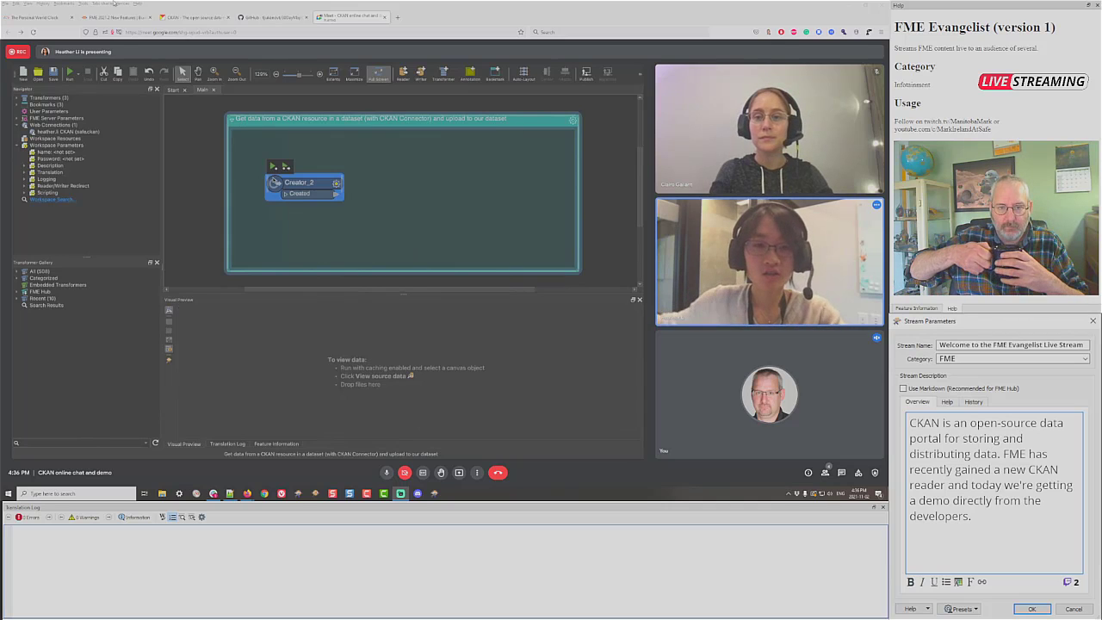
pyautogui.write('ckan')
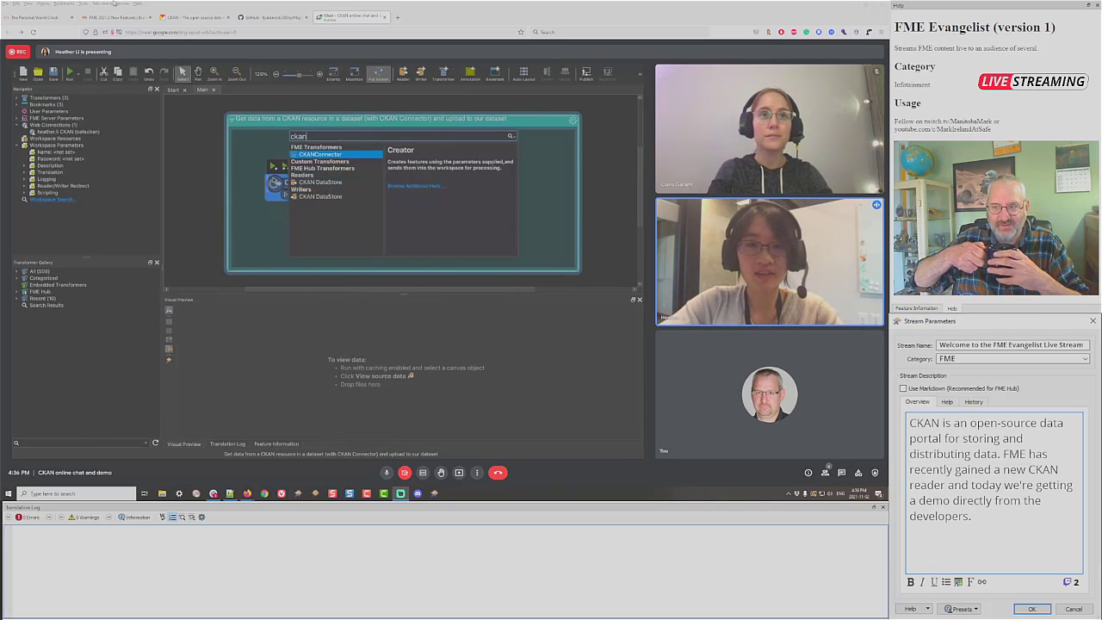
pyautogui.press('Return')
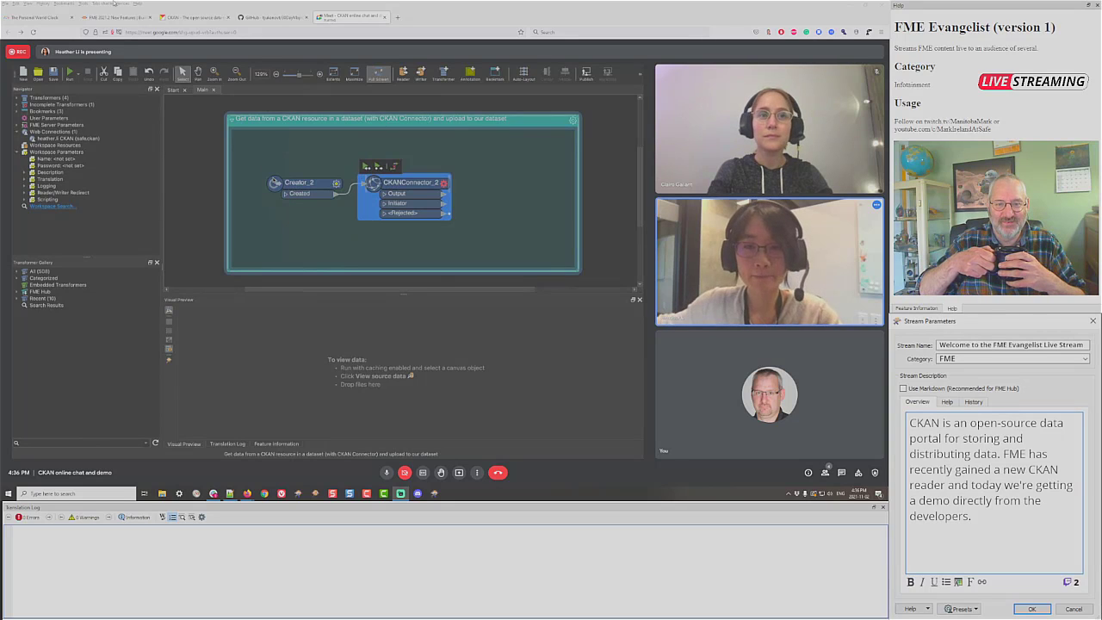
pyautogui.moveTo(297, 182); pyautogui.dragTo(271, 182)
# Step: Set CKANConnector_2 to download the WalkingTrails CSV resource from dataset 2021-source-data
pyautogui.doubleClick(394, 184)
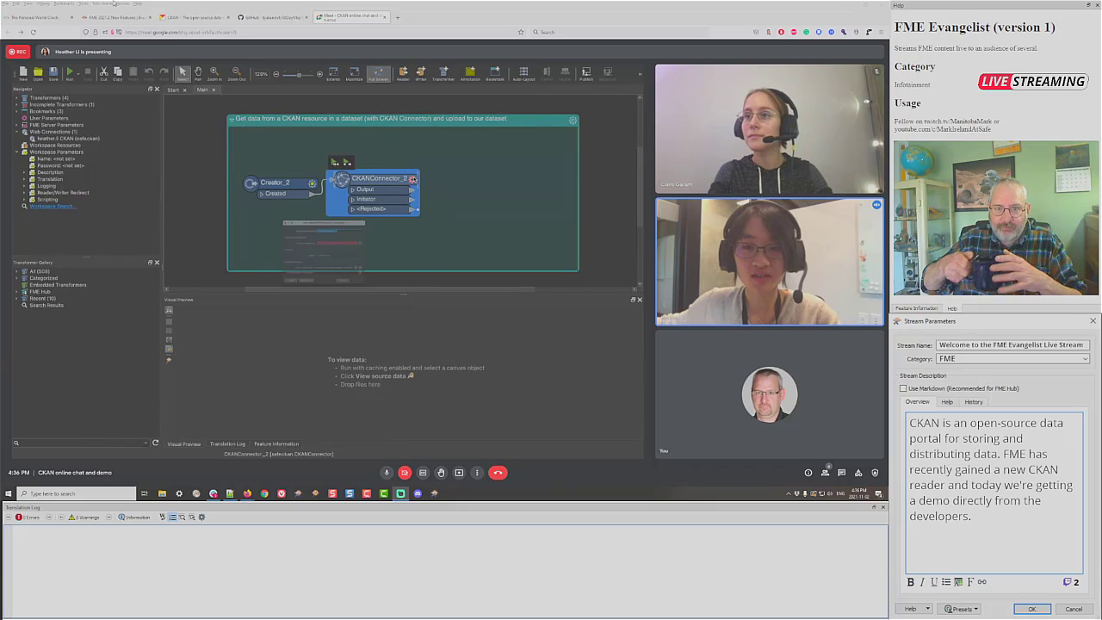
pyautogui.click(336, 232)
pyautogui.click(344, 240)
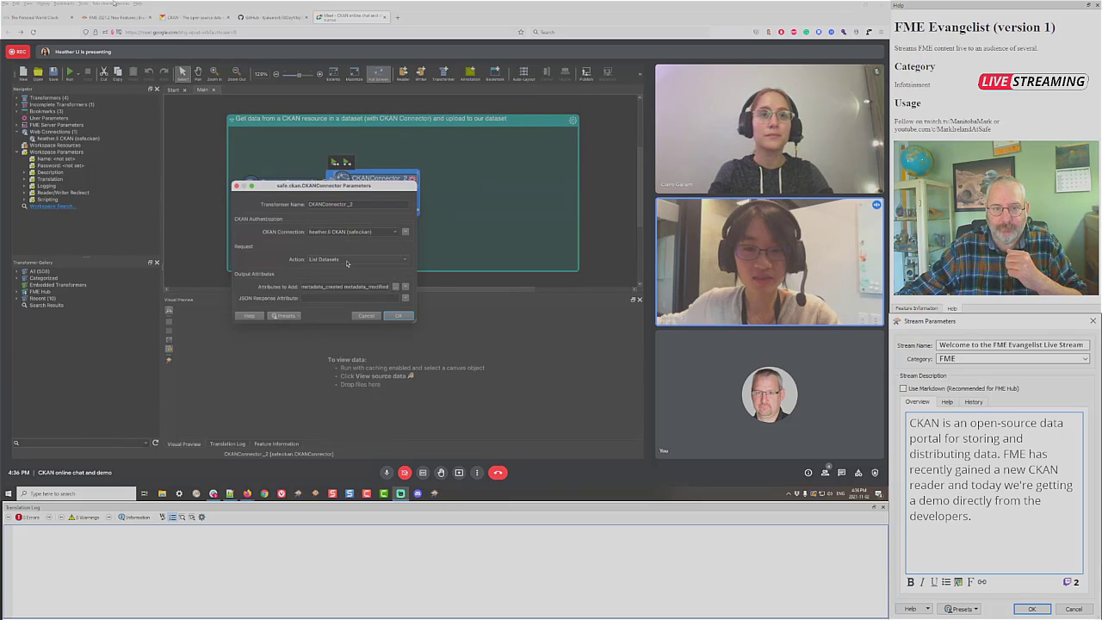
pyautogui.click(348, 260)
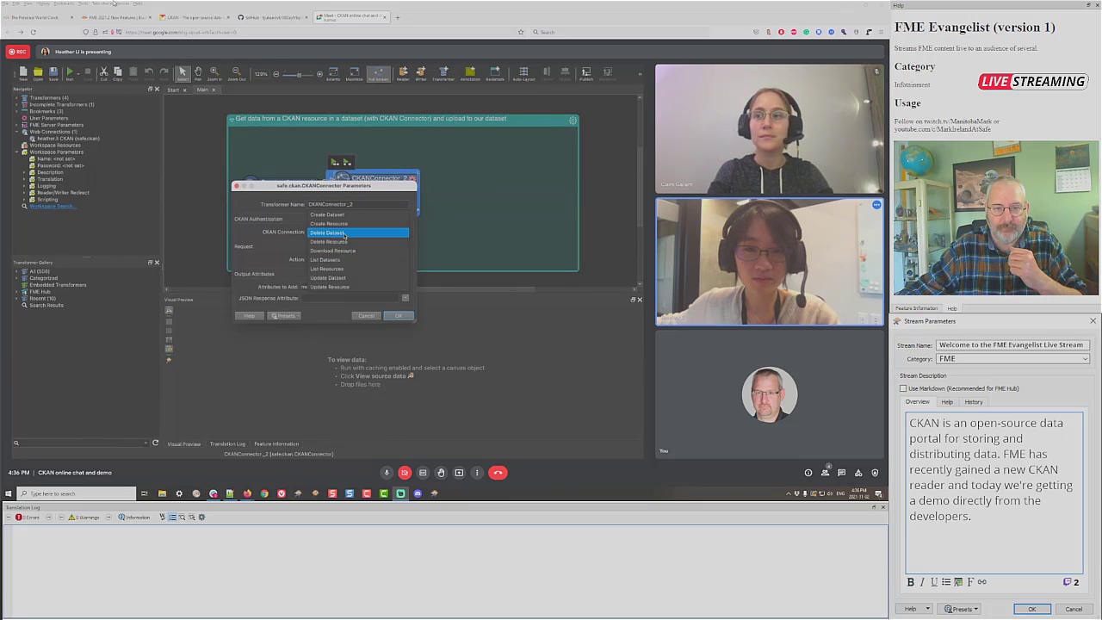
pyautogui.click(345, 250)
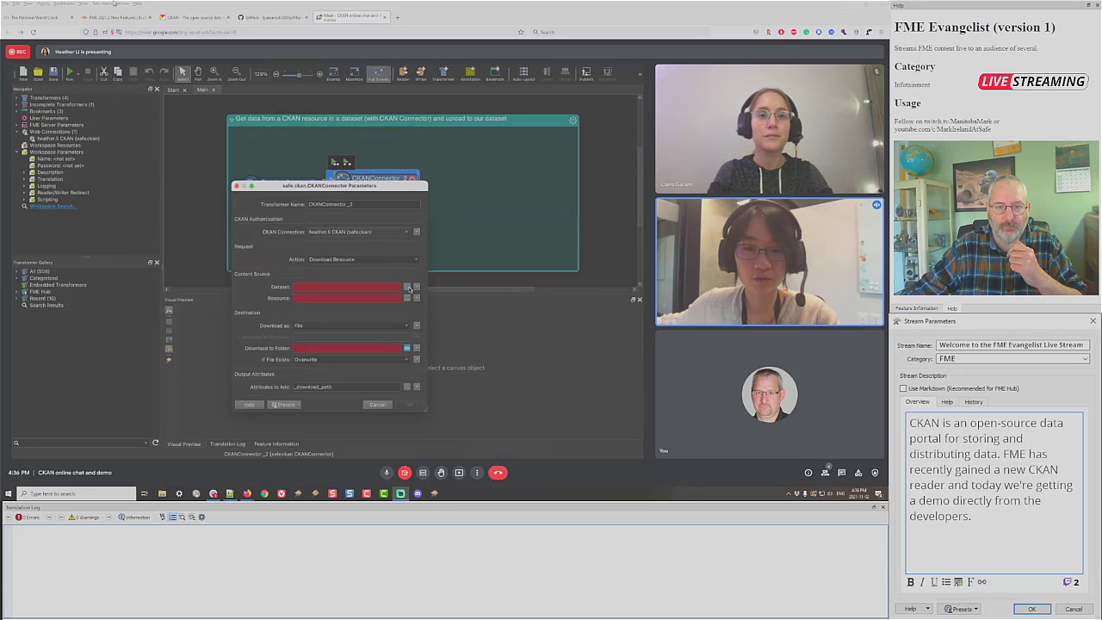
pyautogui.click(407, 287)
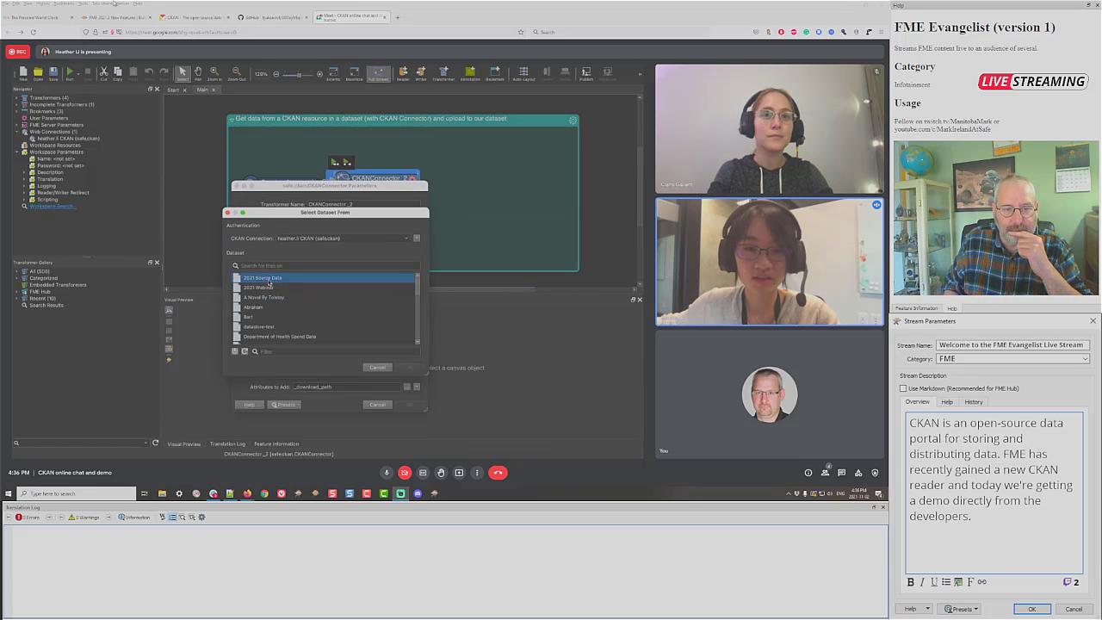
pyautogui.click(264, 277)
pyautogui.click(409, 367)
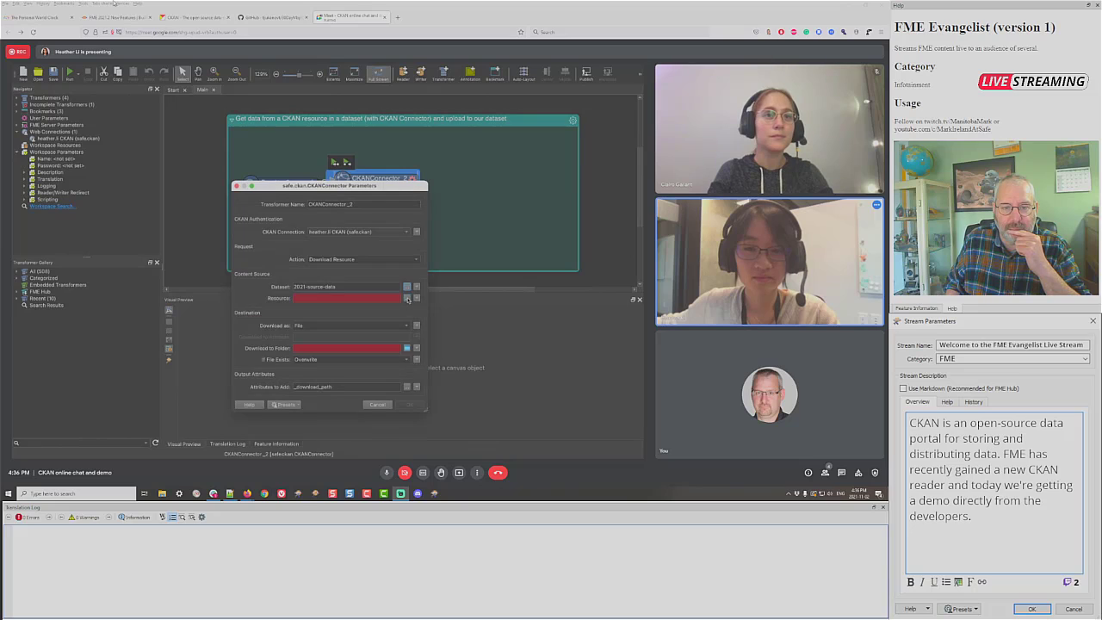
pyautogui.click(408, 299)
pyautogui.click(338, 300)
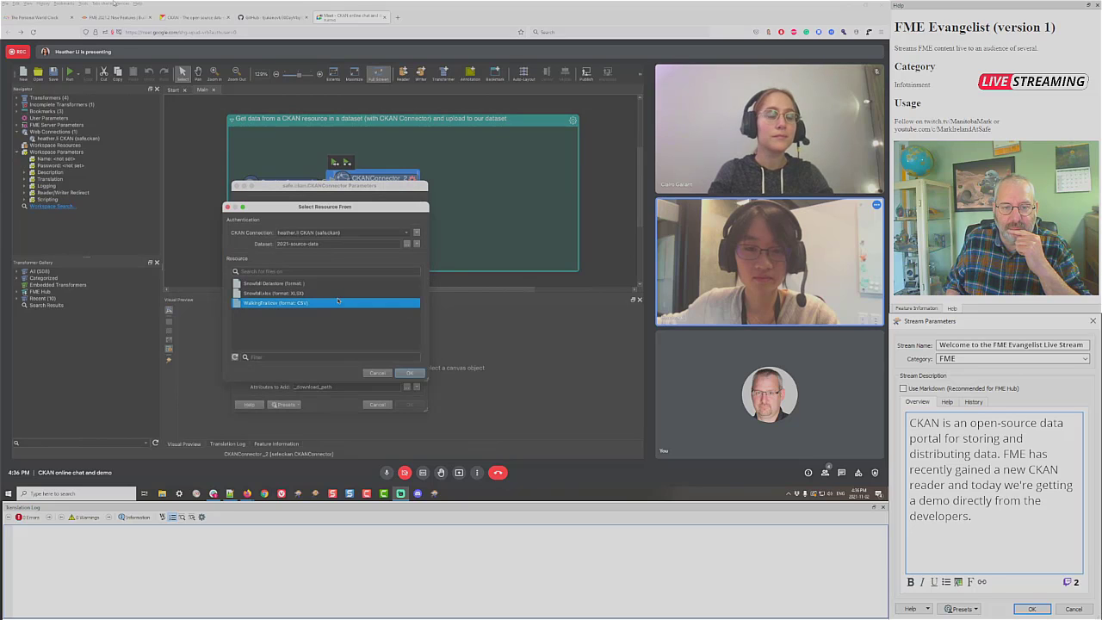
pyautogui.click(410, 372)
# Step: Set the download folder to ckan_demo_20221102 and apply the settings
pyautogui.click(415, 348)
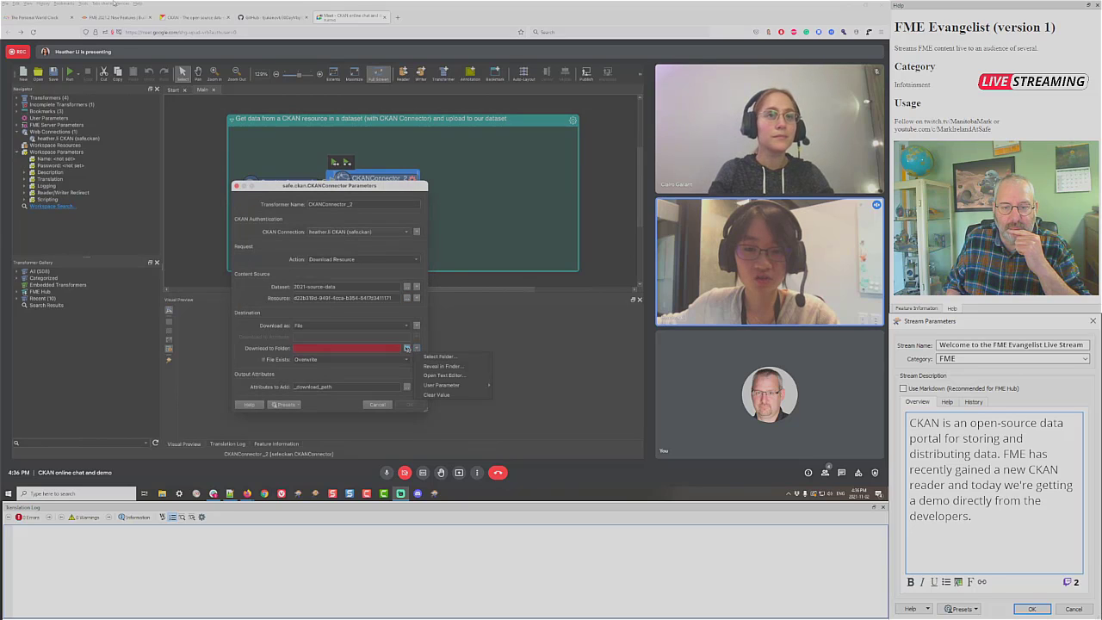
pyautogui.click(406, 348)
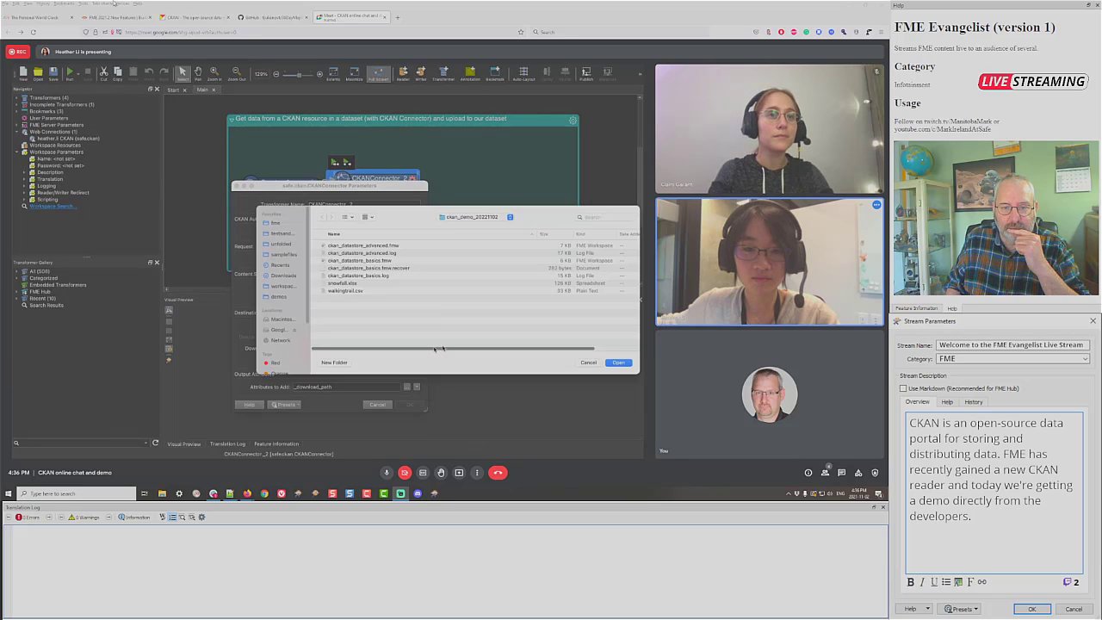
pyautogui.click(617, 362)
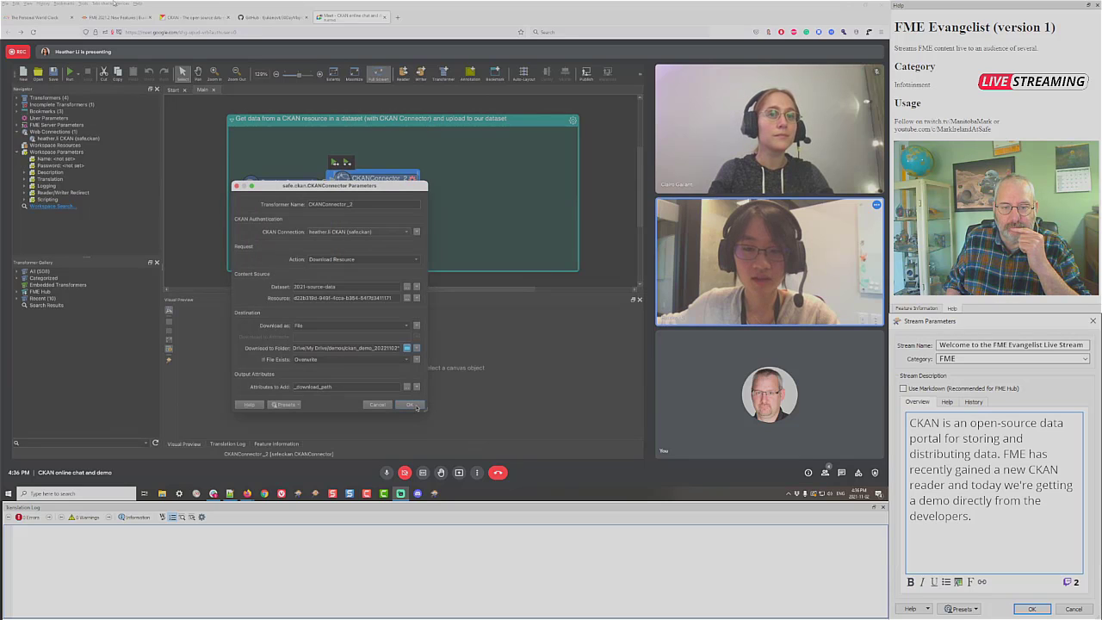
pyautogui.click(410, 404)
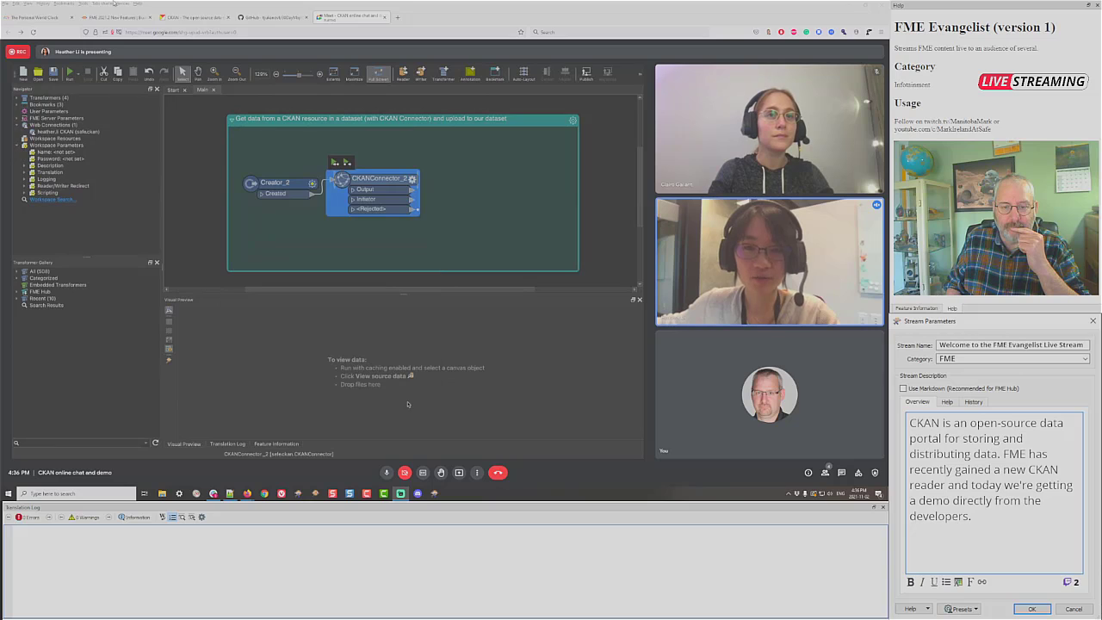
# Step: Add CKANConnector_3 after CKANConnector_2 with the Create Resource action
pyautogui.write('ckan')
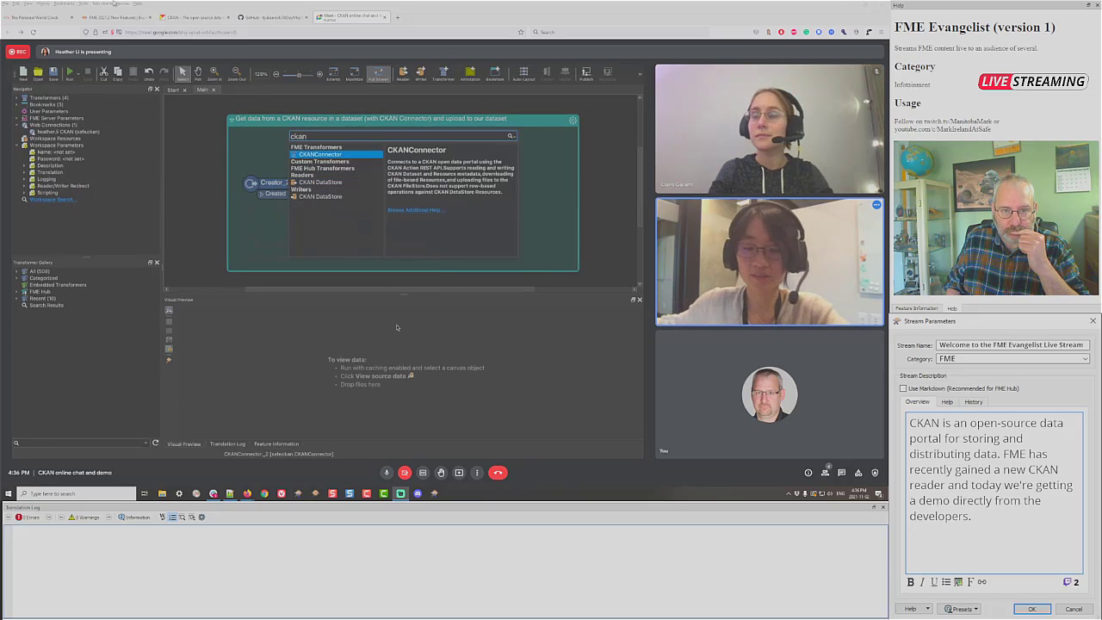
pyautogui.press('Up')
pyautogui.press('Return')
pyautogui.click(519, 179)
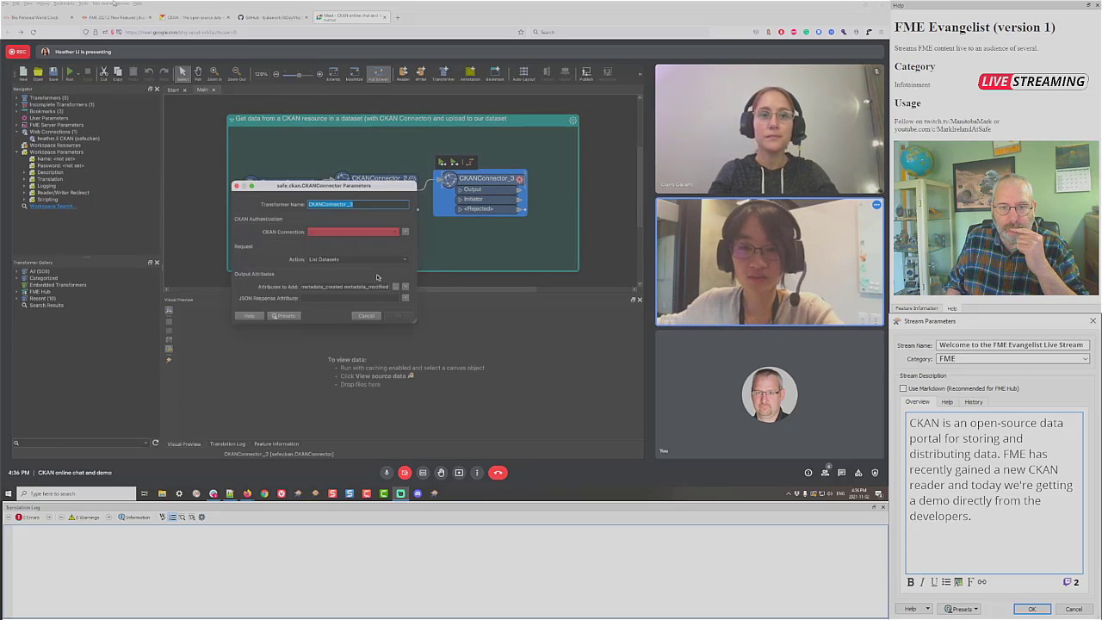
pyautogui.click(357, 259)
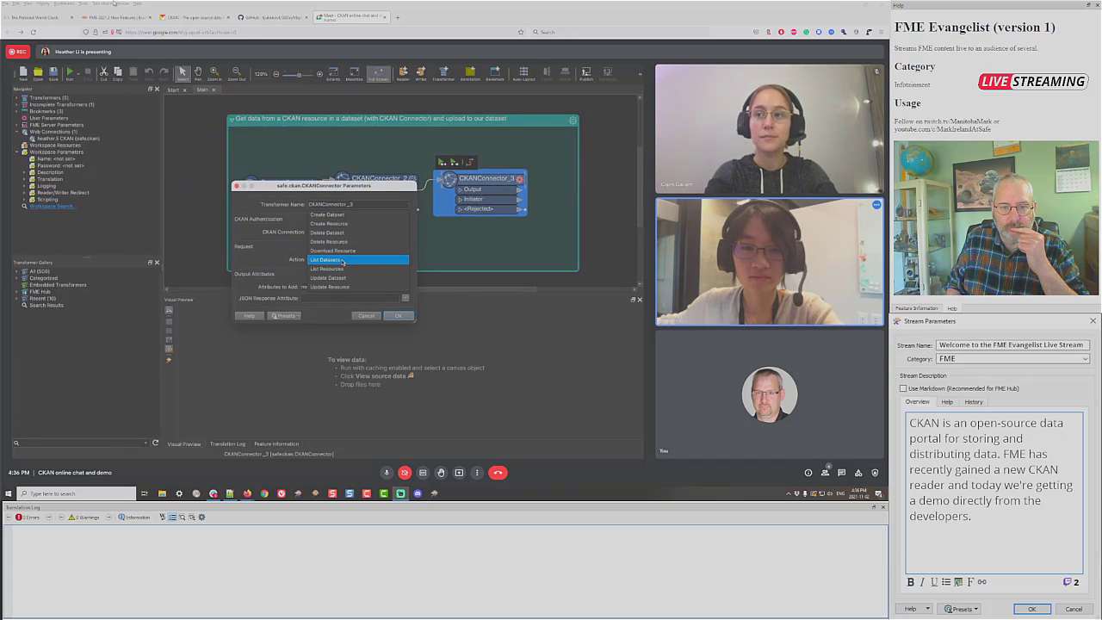
pyautogui.click(334, 224)
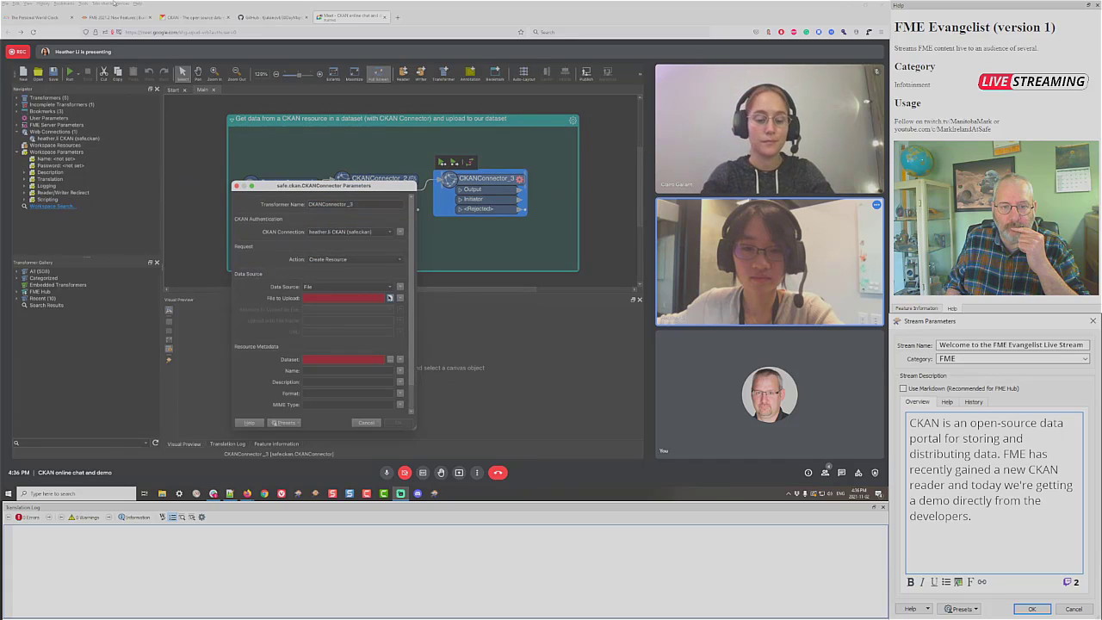
# Step: Upload _download_path into dataset 2021-webinar, then run the workspace up to CKANConnector_3
pyautogui.click(400, 298)
pyautogui.moveTo(479, 307)
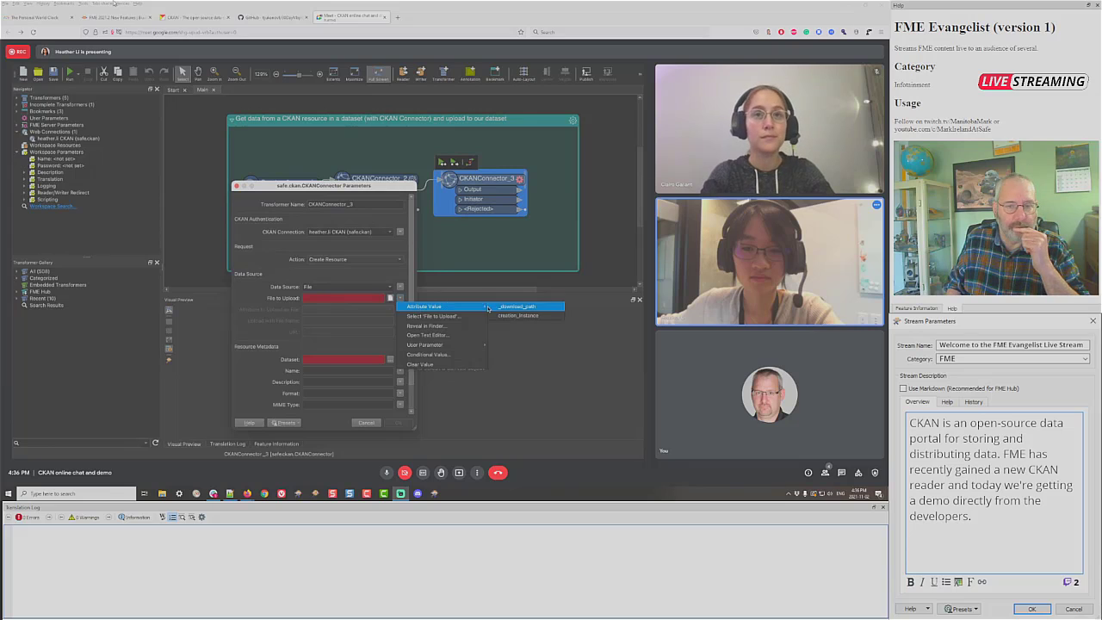
pyautogui.click(517, 307)
pyautogui.click(390, 359)
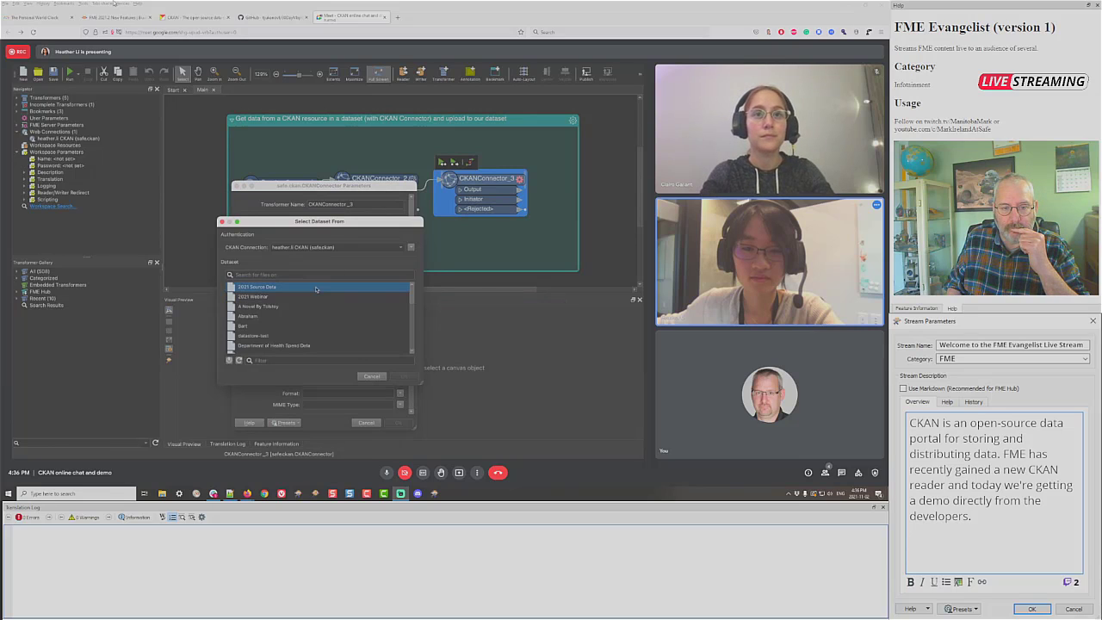
pyautogui.click(315, 297)
pyautogui.click(404, 376)
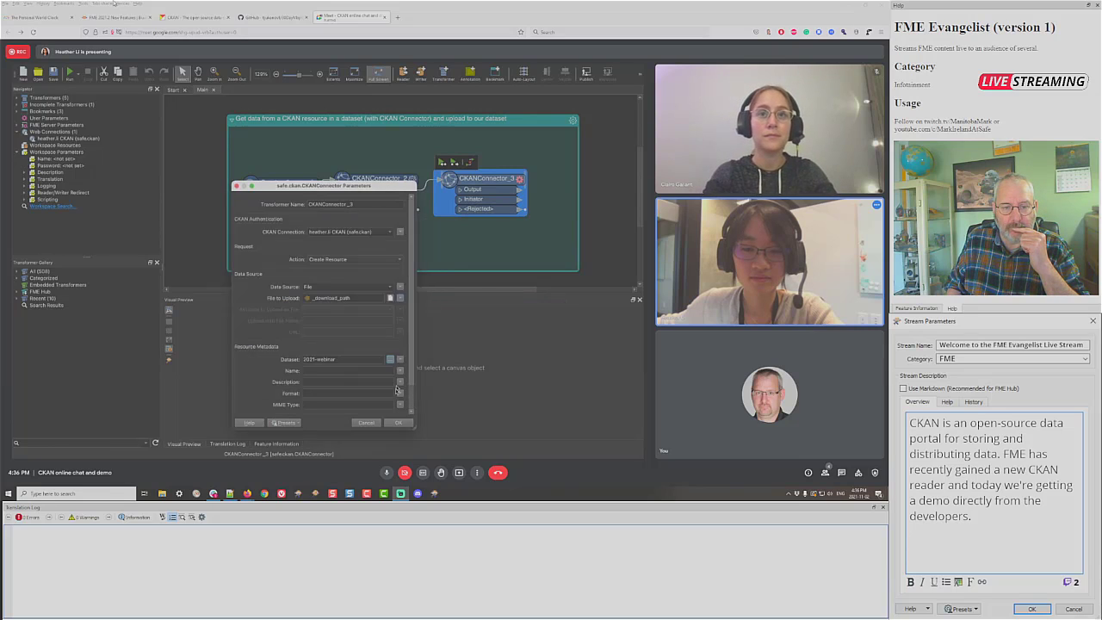
pyautogui.click(399, 423)
pyautogui.click(443, 161)
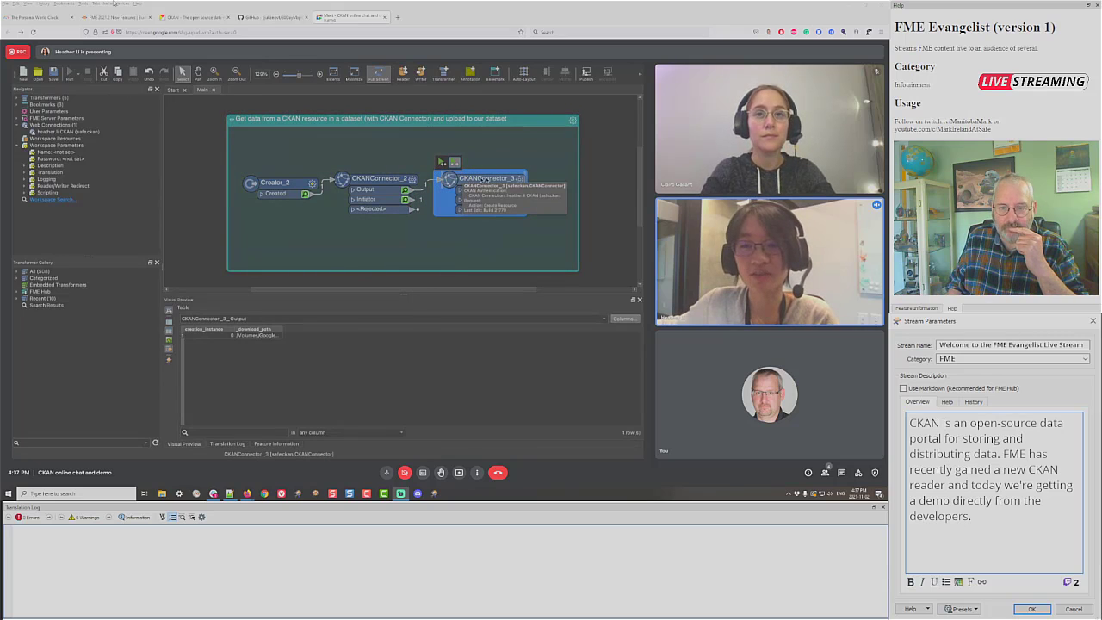
# Step: Add a CKAN DataStore reader inside the create-and-upload bookmark
pyautogui.scroll(-1, 581, 195)
pyautogui.scroll(-3, 581, 195)
pyautogui.moveTo(443, 291); pyautogui.dragTo(473, 294)
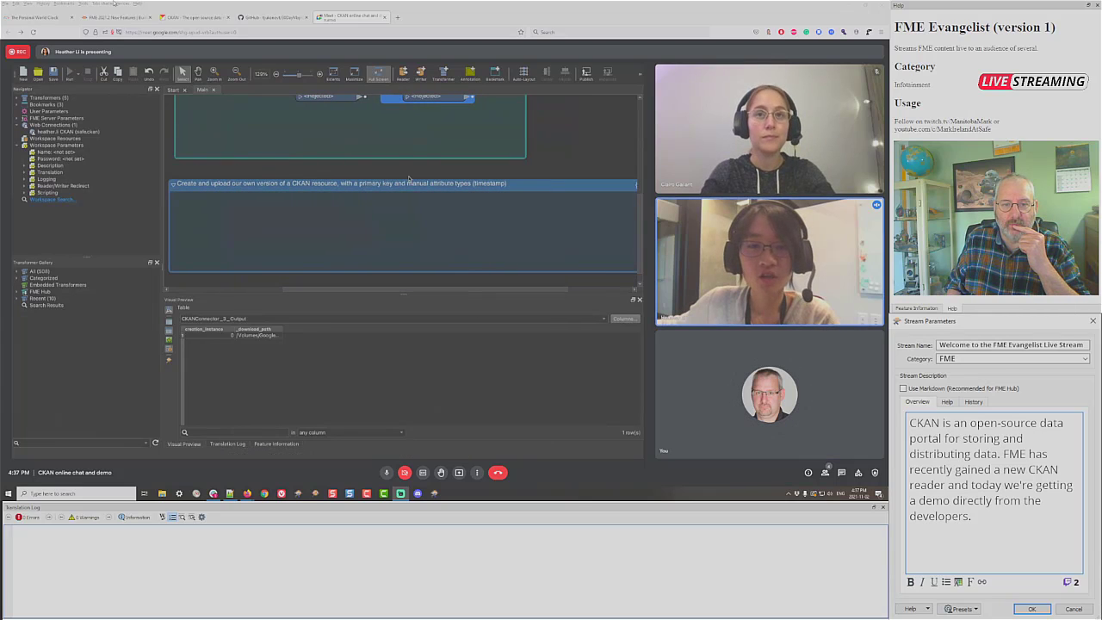
pyautogui.scroll(-1, 409, 178)
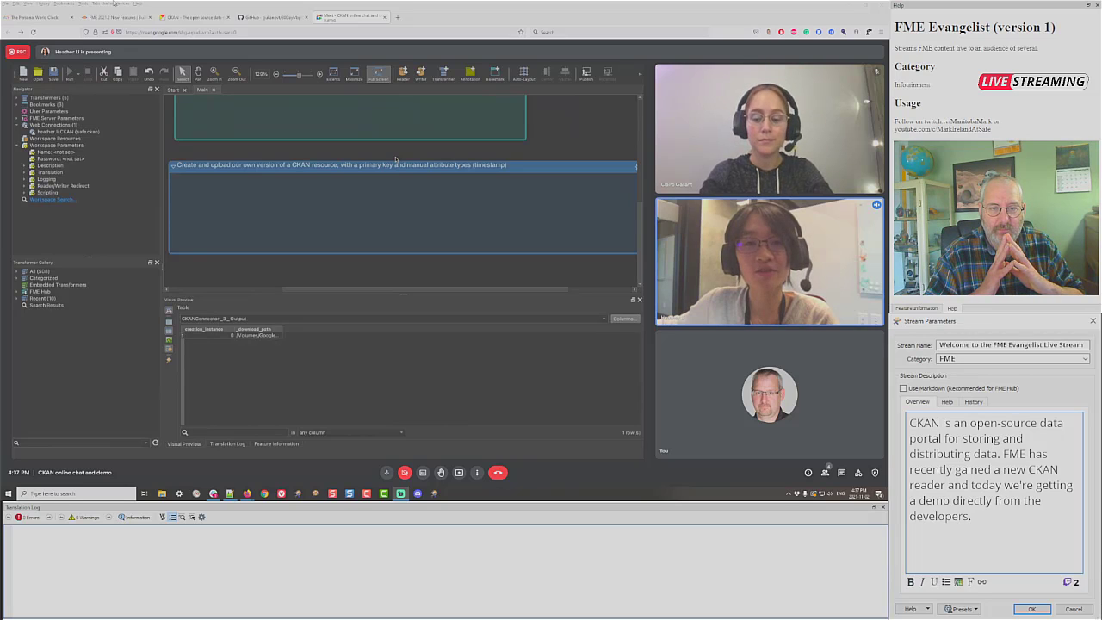
pyautogui.click(297, 202)
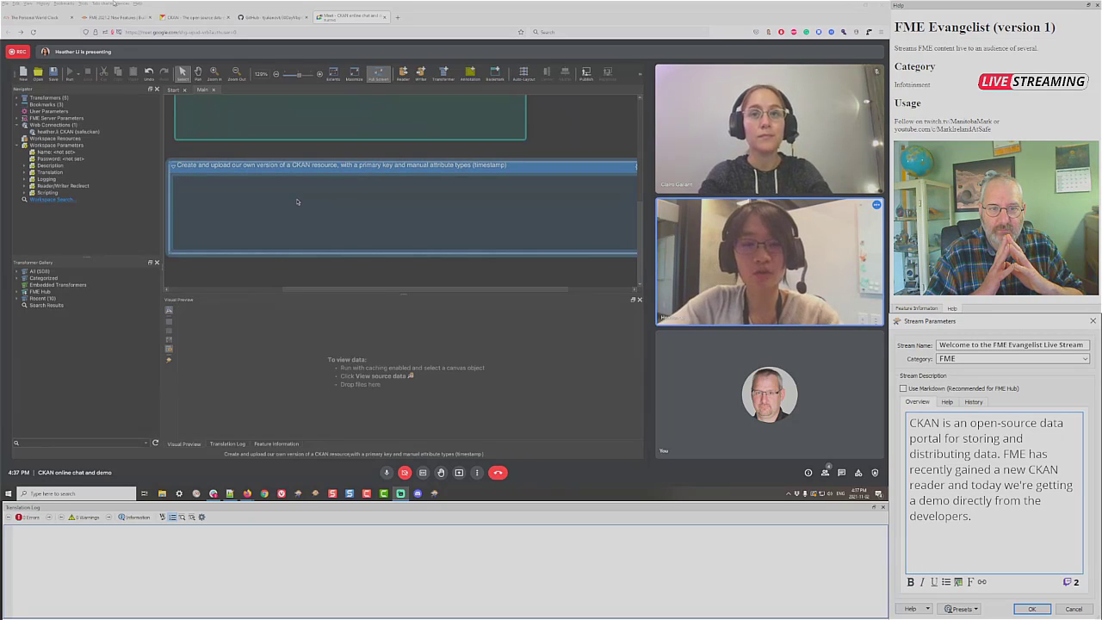
pyautogui.write('ckan')
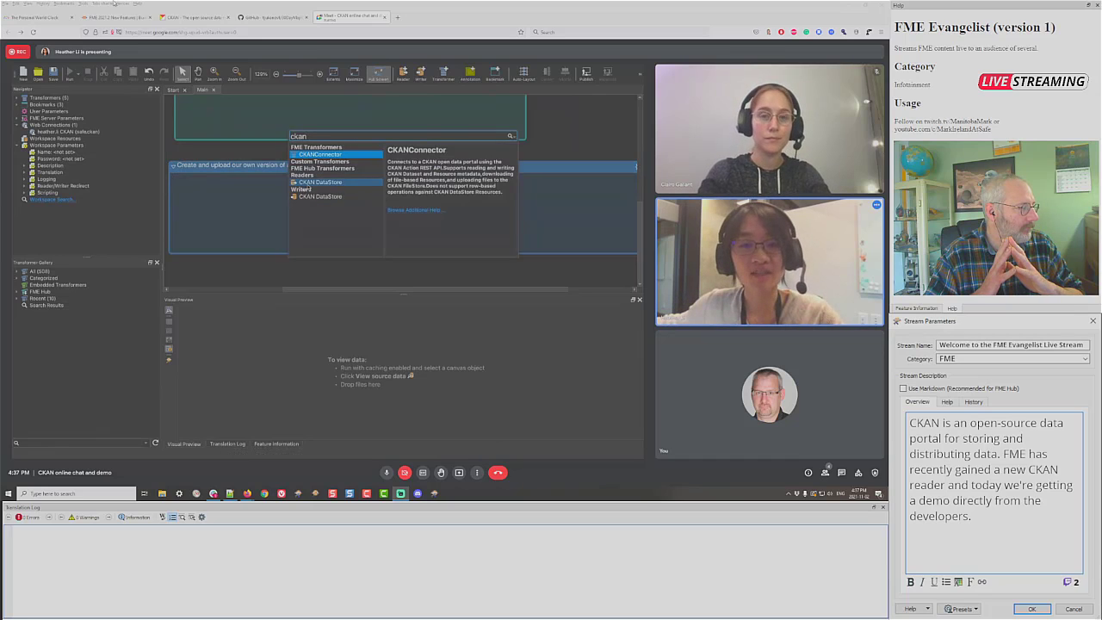
pyautogui.click(305, 184)
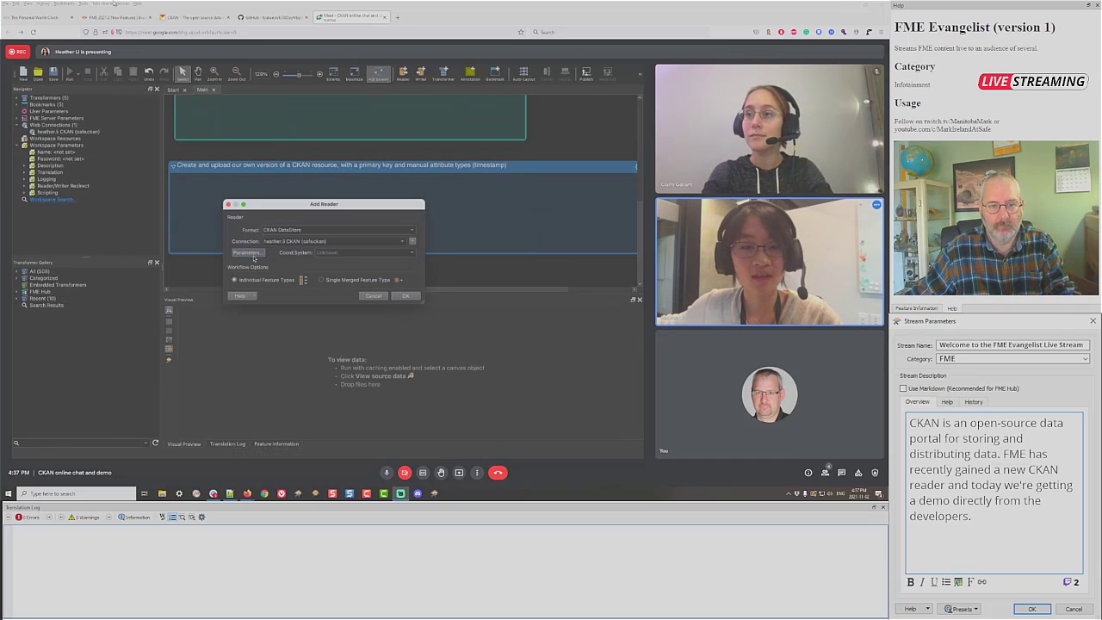
# Step: Point the reader at dataset 2021 Source Data and resource WalkingTrails.csv
pyautogui.click(247, 252)
pyautogui.click(419, 253)
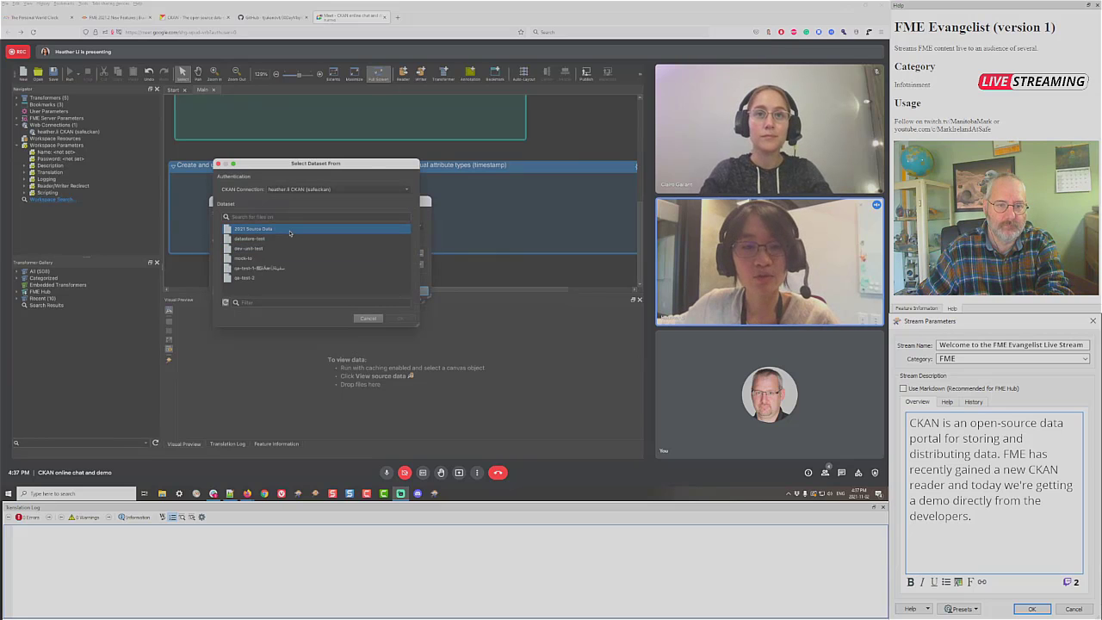
pyautogui.click(290, 233)
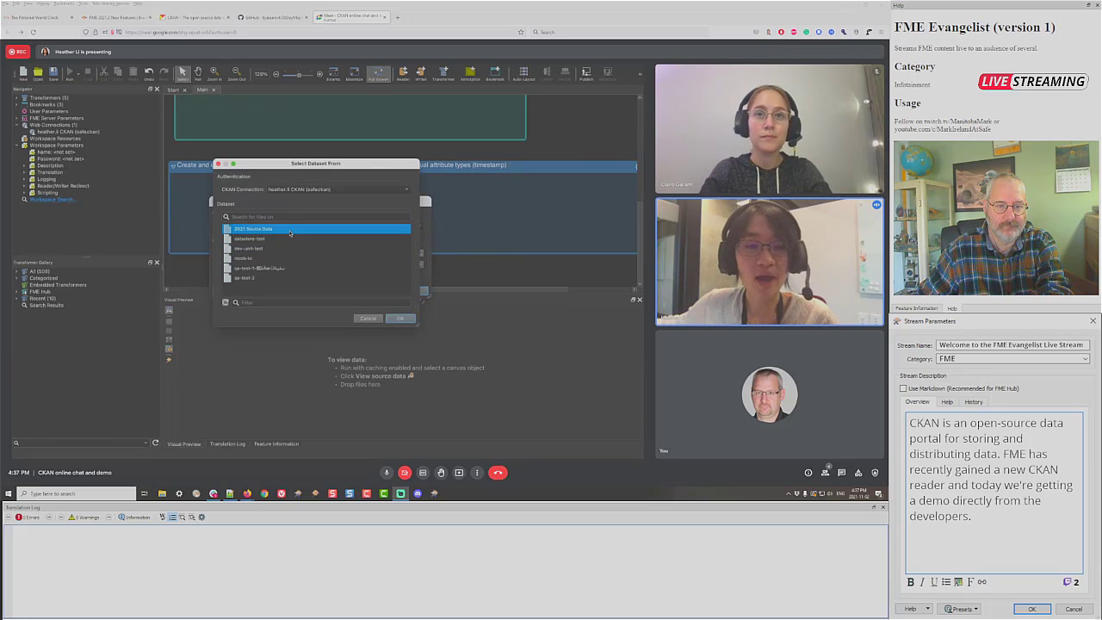
pyautogui.click(400, 318)
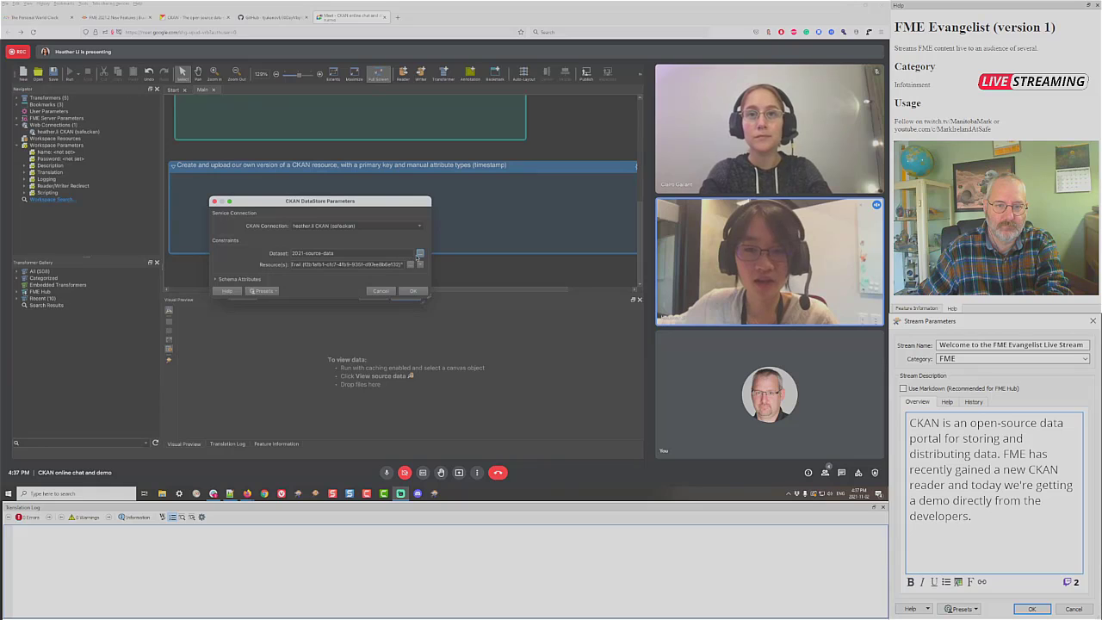
pyautogui.click(420, 254)
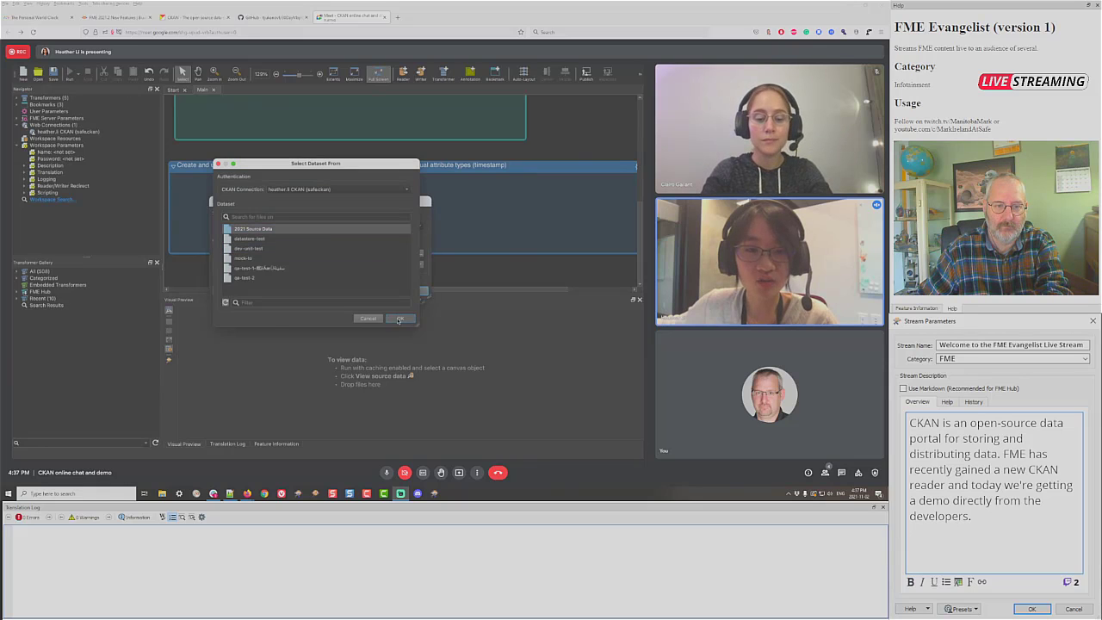
pyautogui.click(400, 318)
pyautogui.click(410, 263)
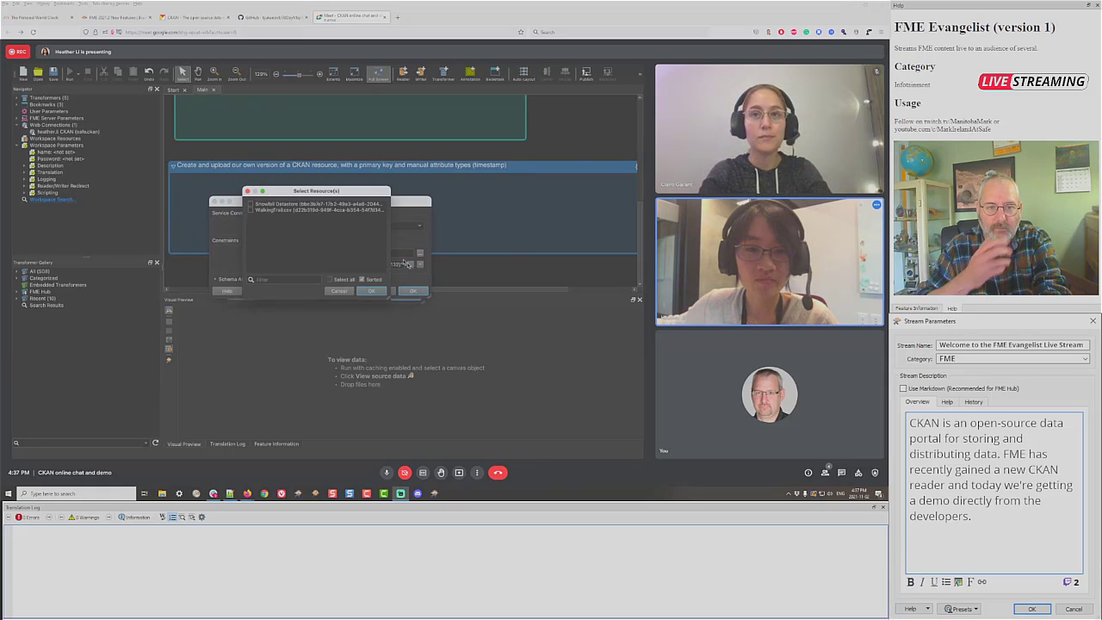
pyautogui.click(319, 210)
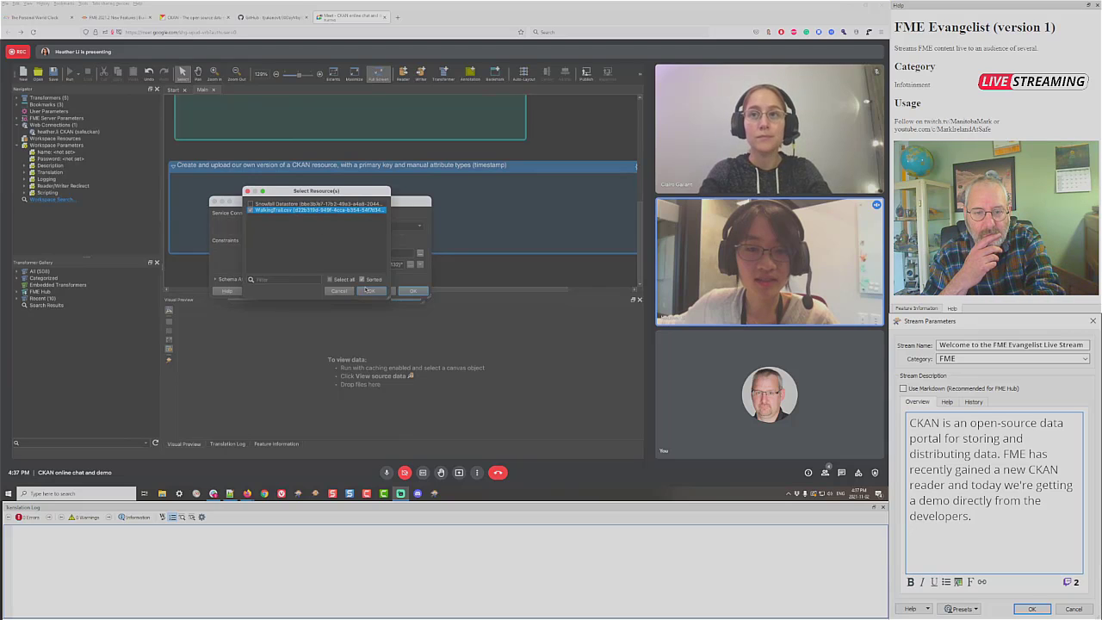
pyautogui.click(369, 291)
pyautogui.click(405, 298)
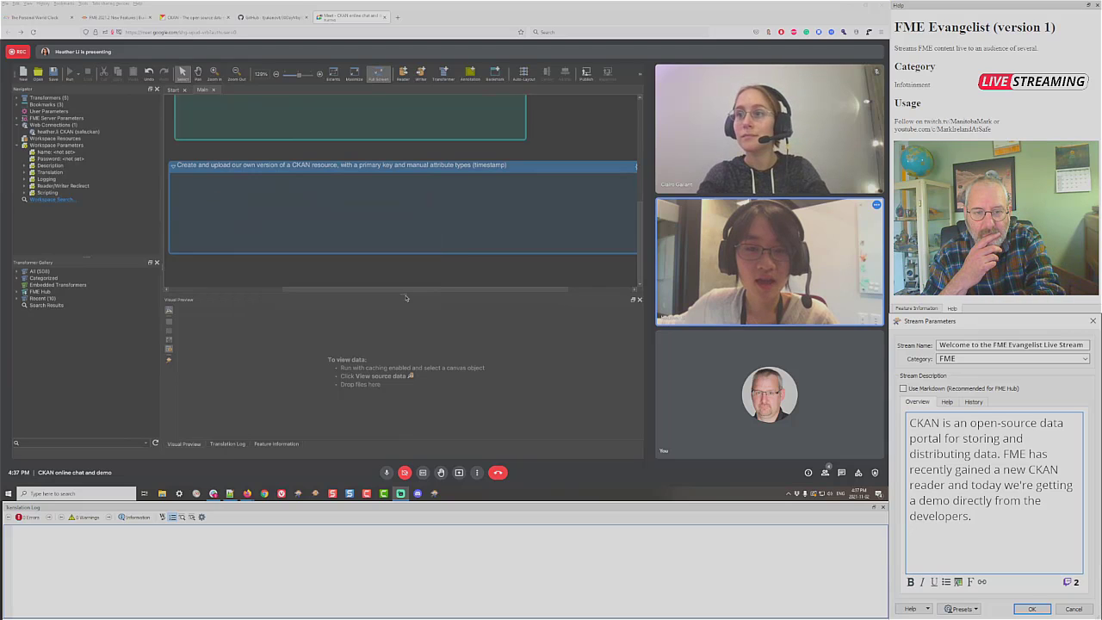
pyautogui.click(265, 187)
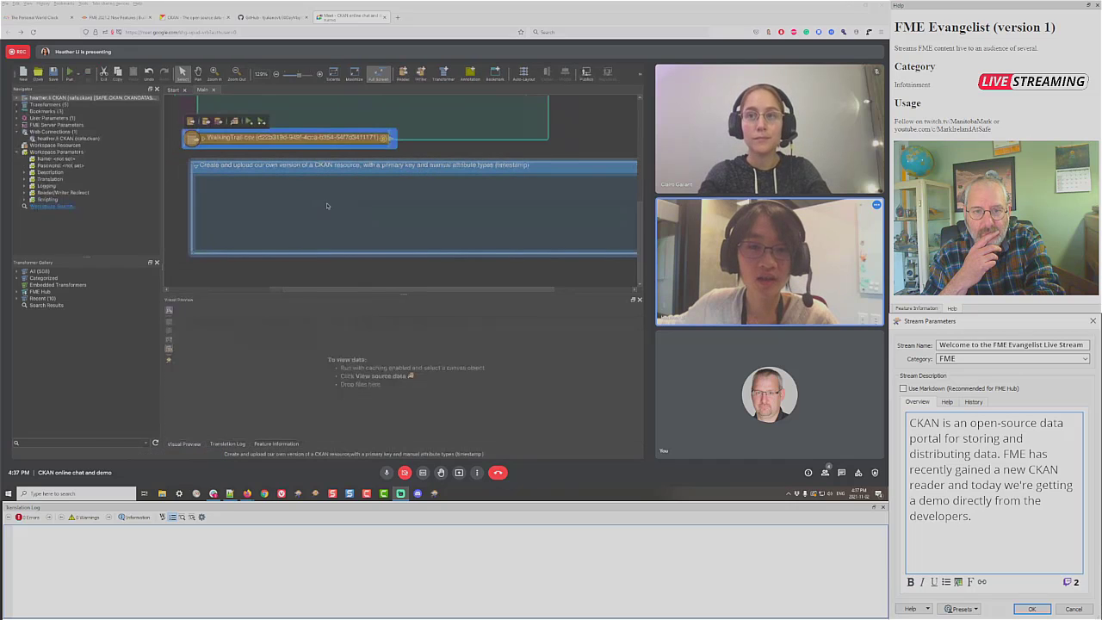
# Step: Move the WalkingTrail.csv reader into the bookmark and set its Time attribute to timestamp
pyautogui.moveTo(277, 134); pyautogui.dragTo(302, 200)
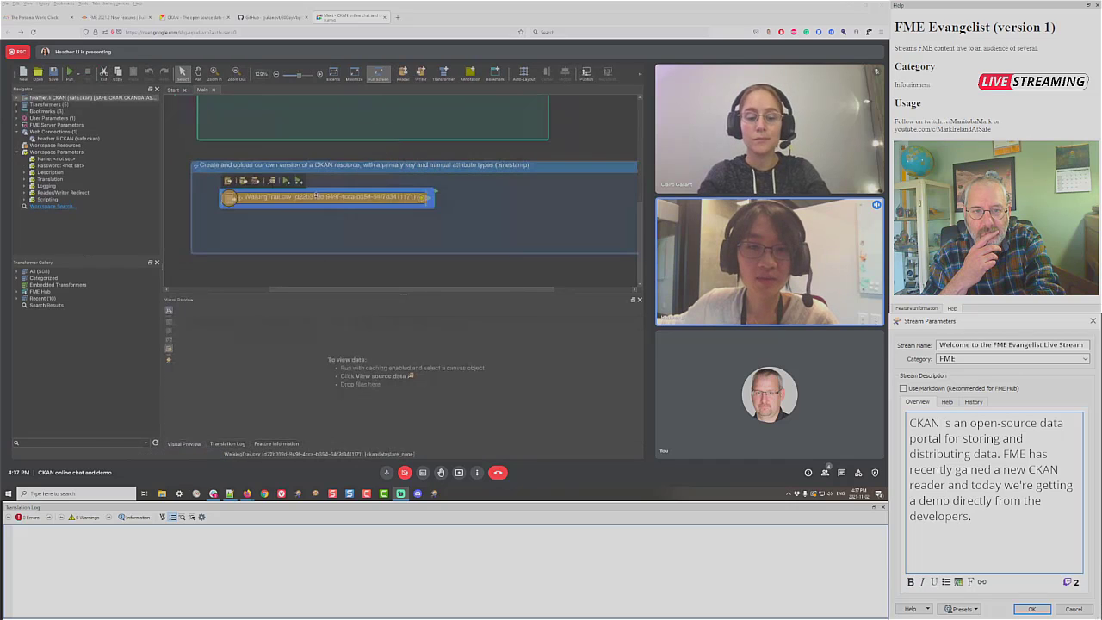
pyautogui.click(409, 206)
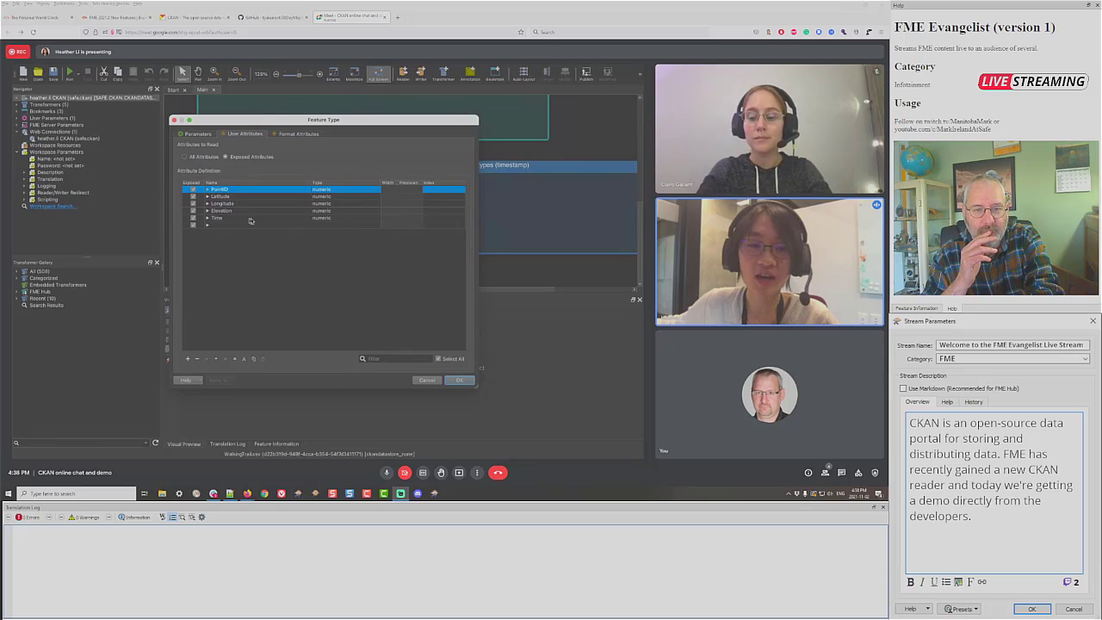
pyautogui.click(329, 218)
pyautogui.click(329, 218)
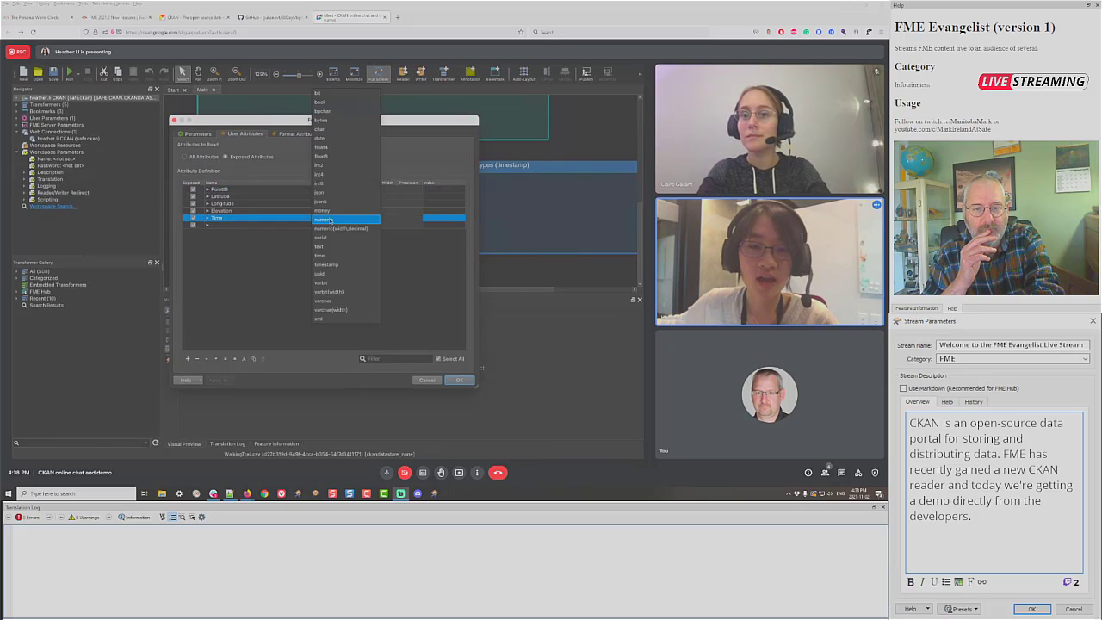
pyautogui.click(332, 264)
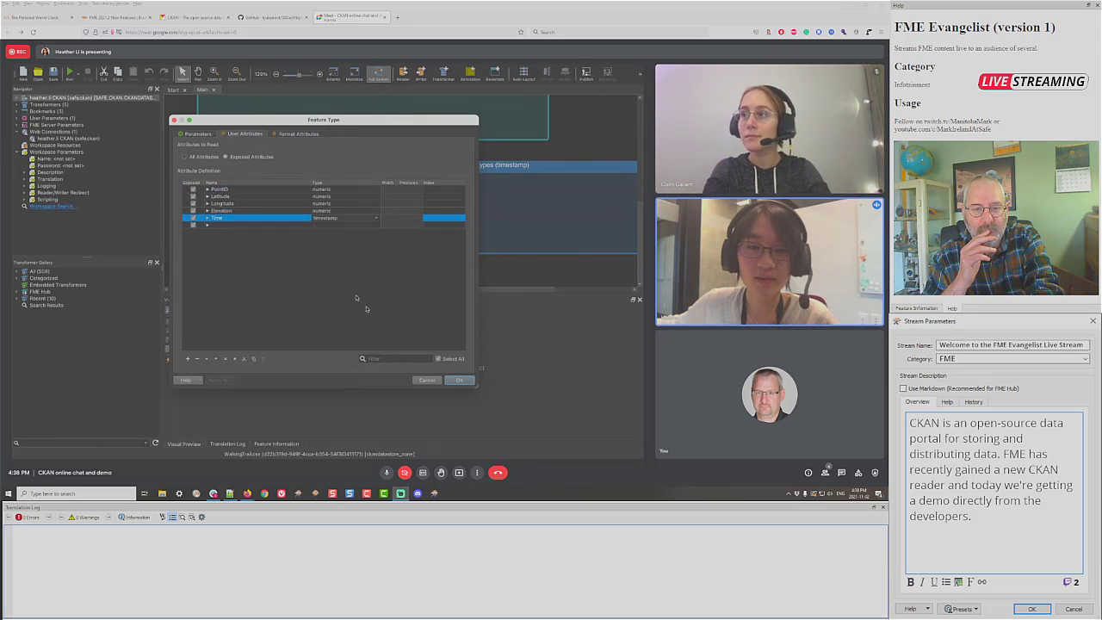
pyautogui.click(459, 380)
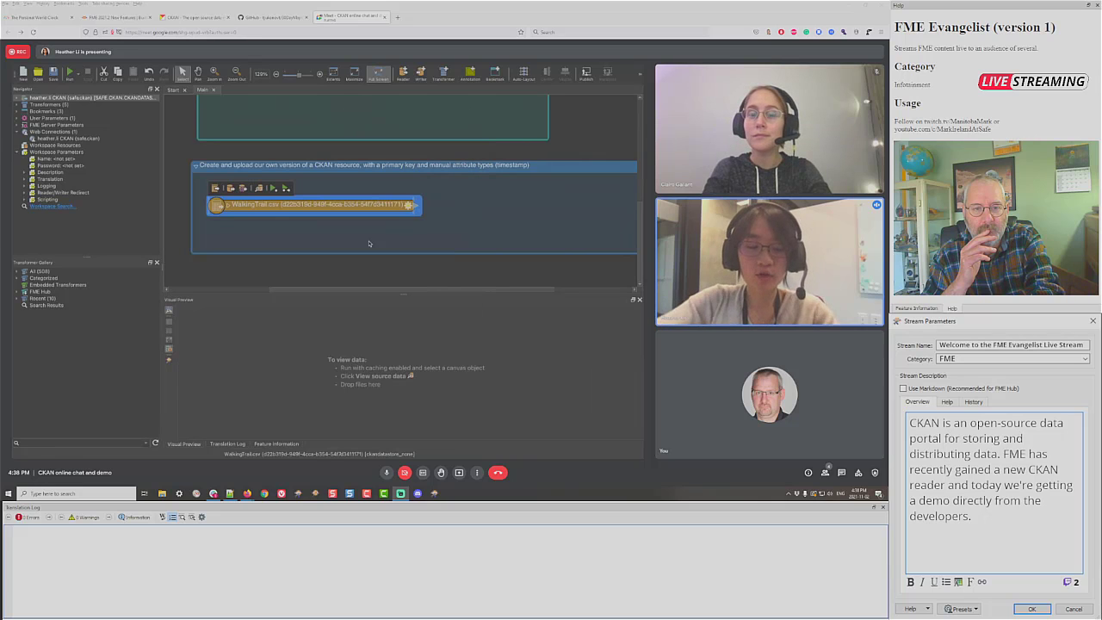
# Step: Add a CKAN DataStore writer and accept its default settings
pyautogui.write('ckan')
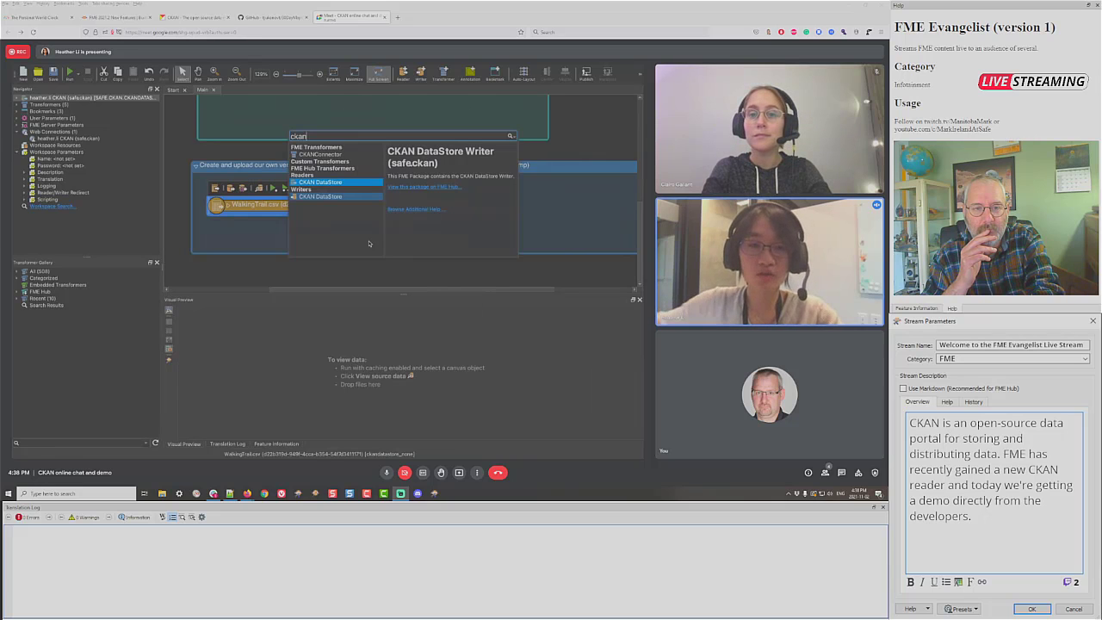
pyautogui.doubleClick(332, 201)
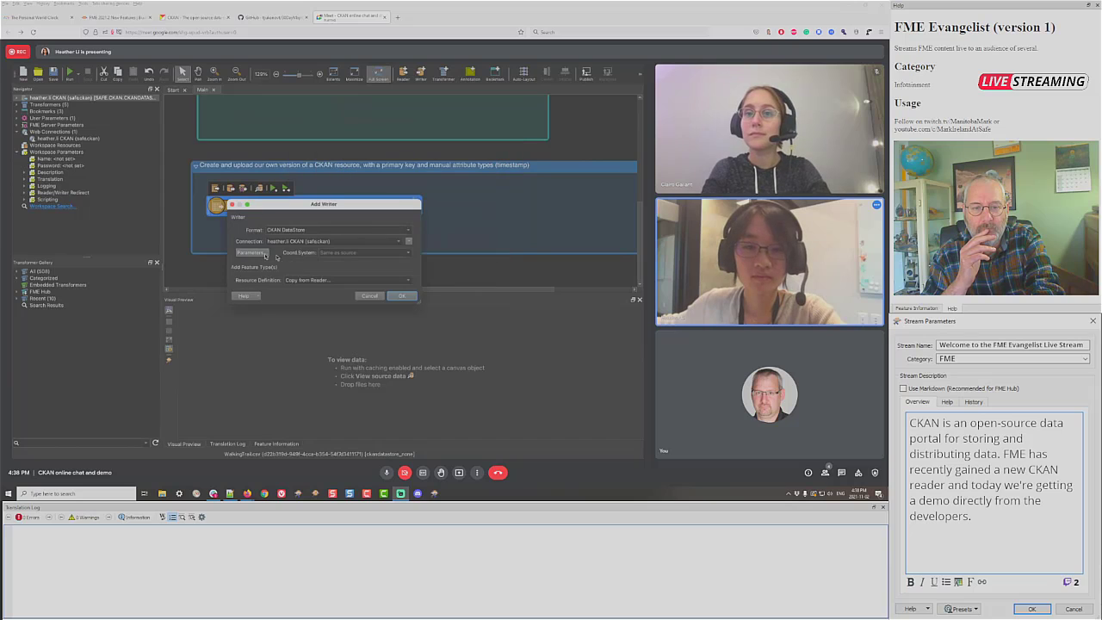
pyautogui.click(401, 295)
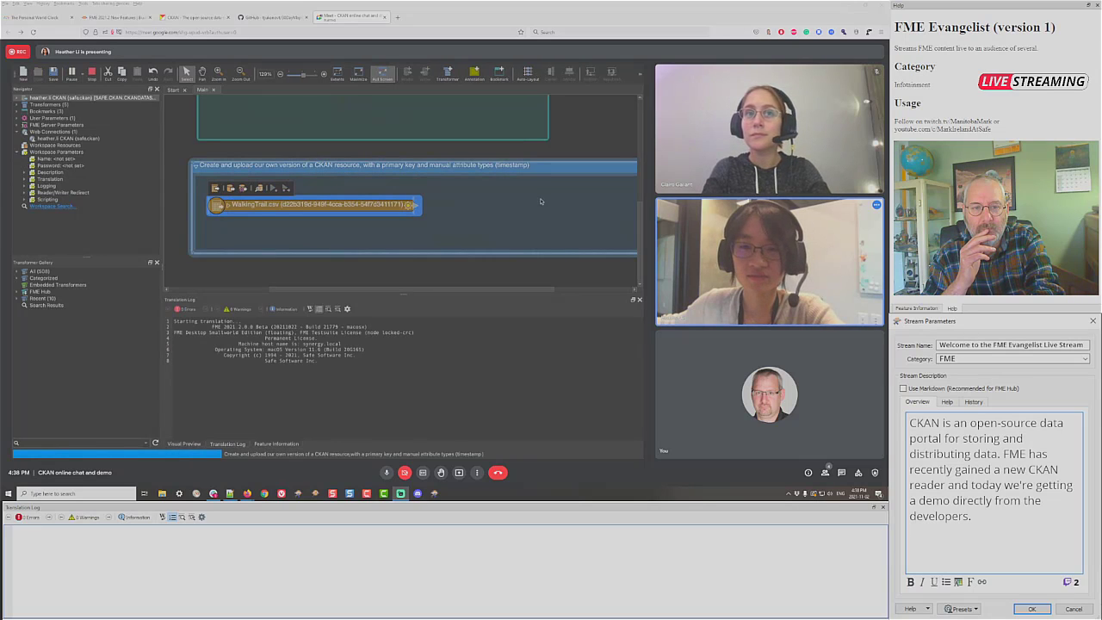
pyautogui.hscroll(5, 242, 202)
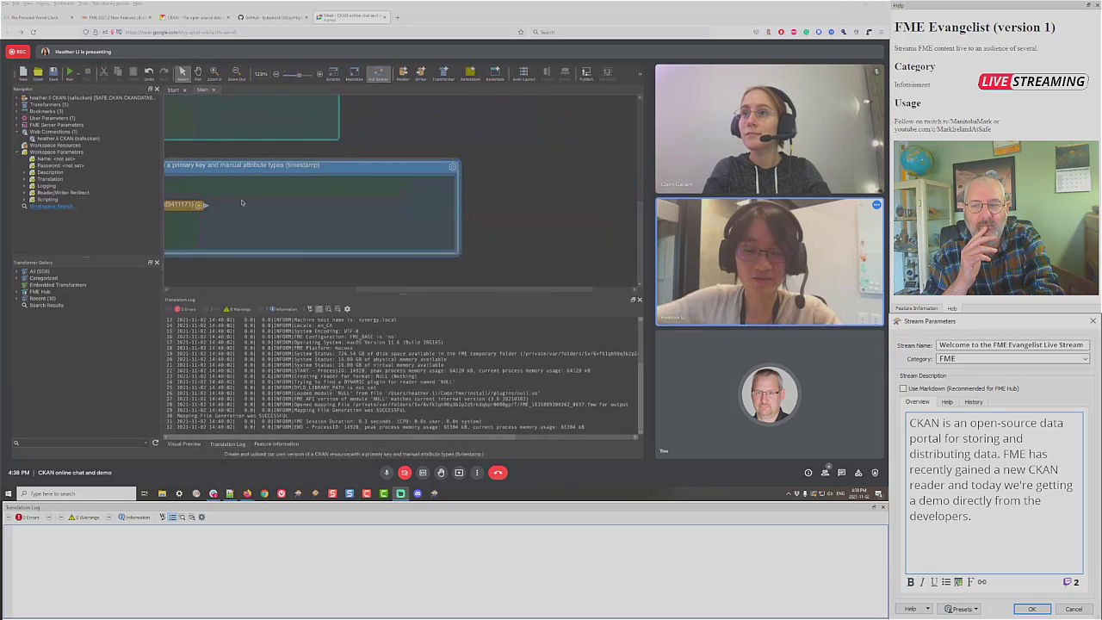
# Step: Add a CKAN DataStore writer targeting dataset 2021-webinar, copying its definition from the reader
pyautogui.write('ckan')
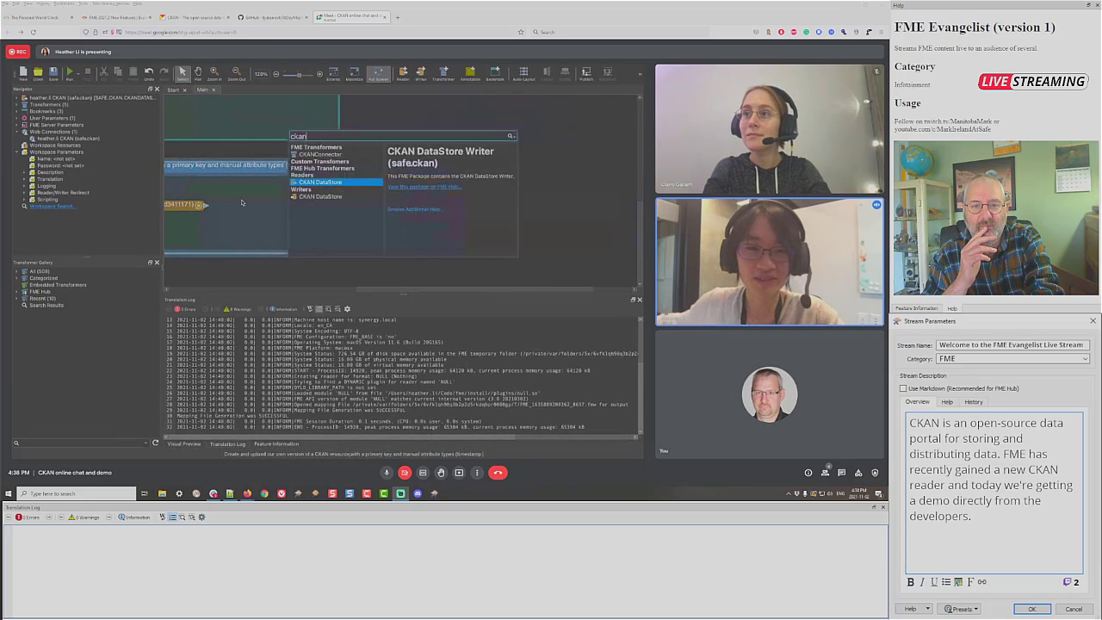
pyautogui.doubleClick(312, 197)
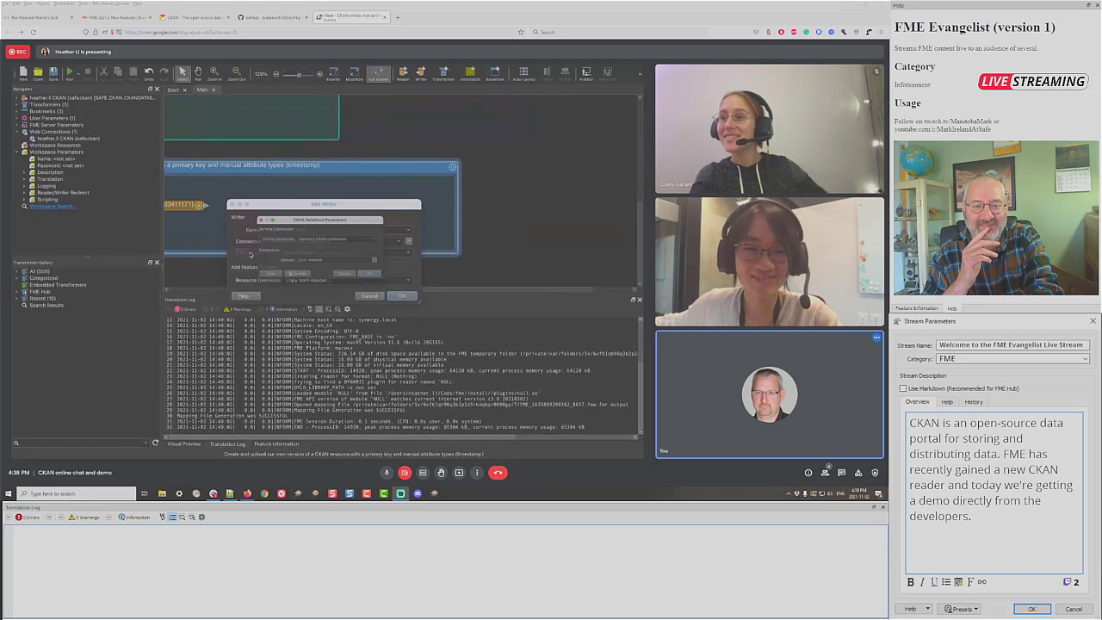
pyautogui.click(391, 263)
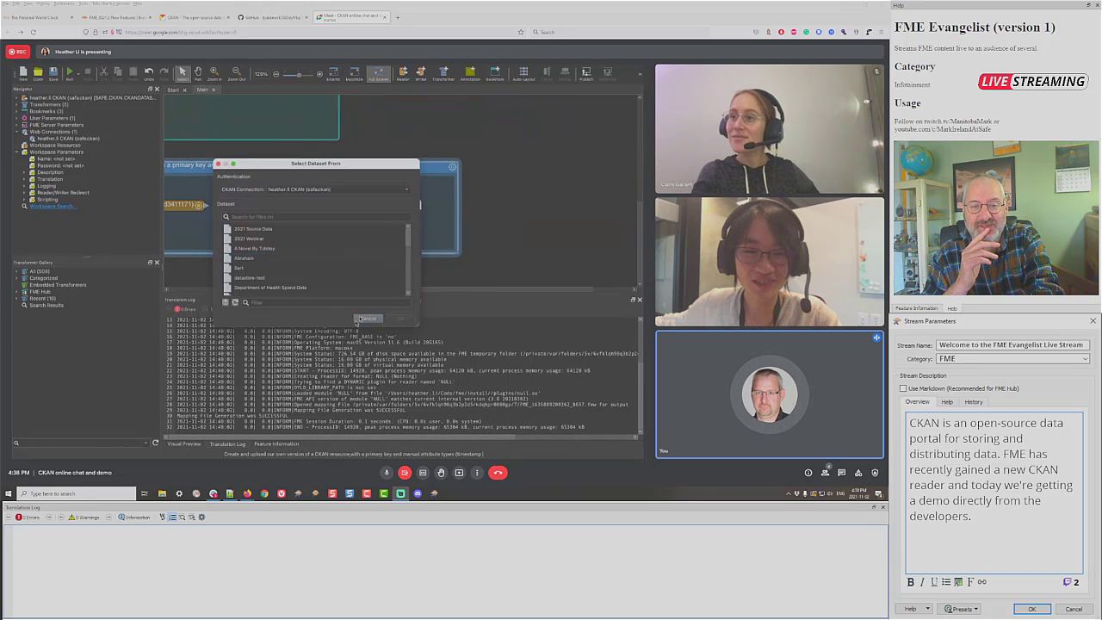
pyautogui.click(396, 318)
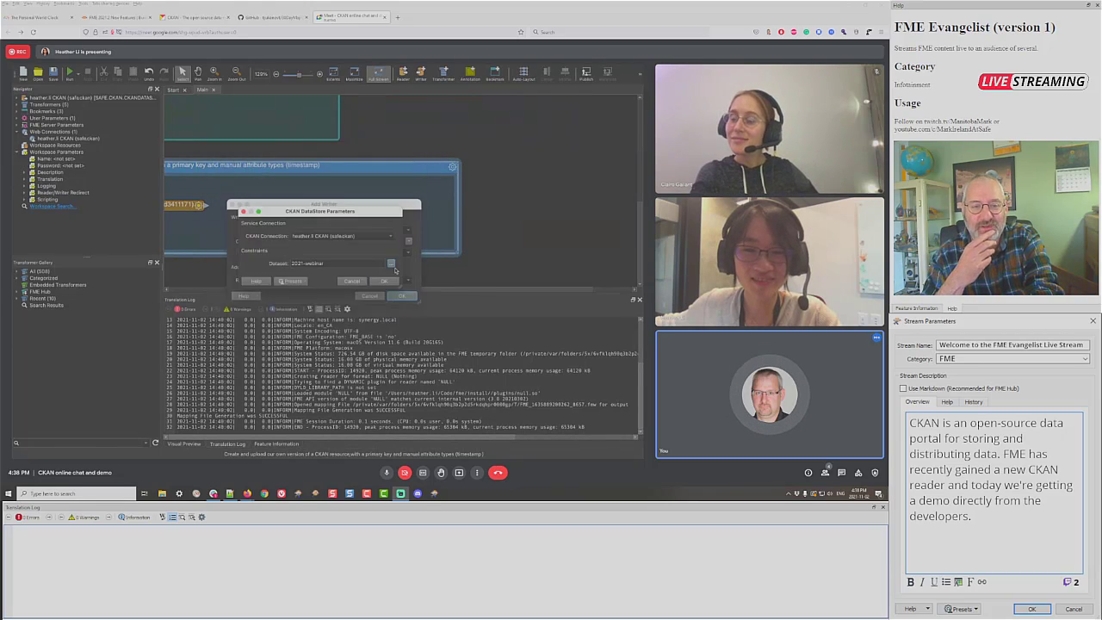
pyautogui.click(380, 280)
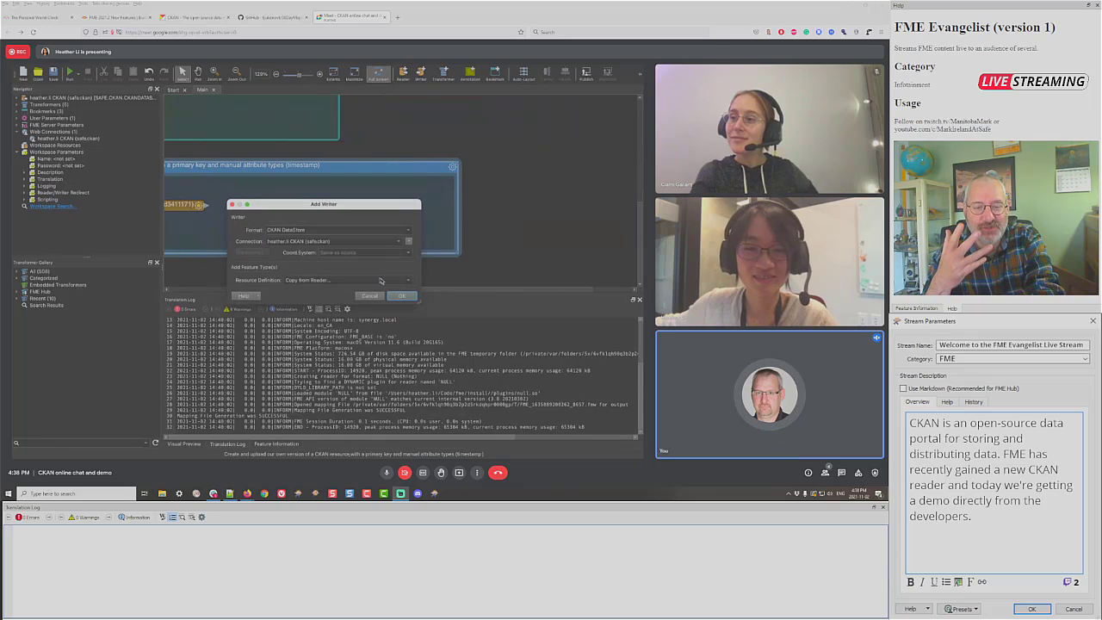
pyautogui.click(402, 296)
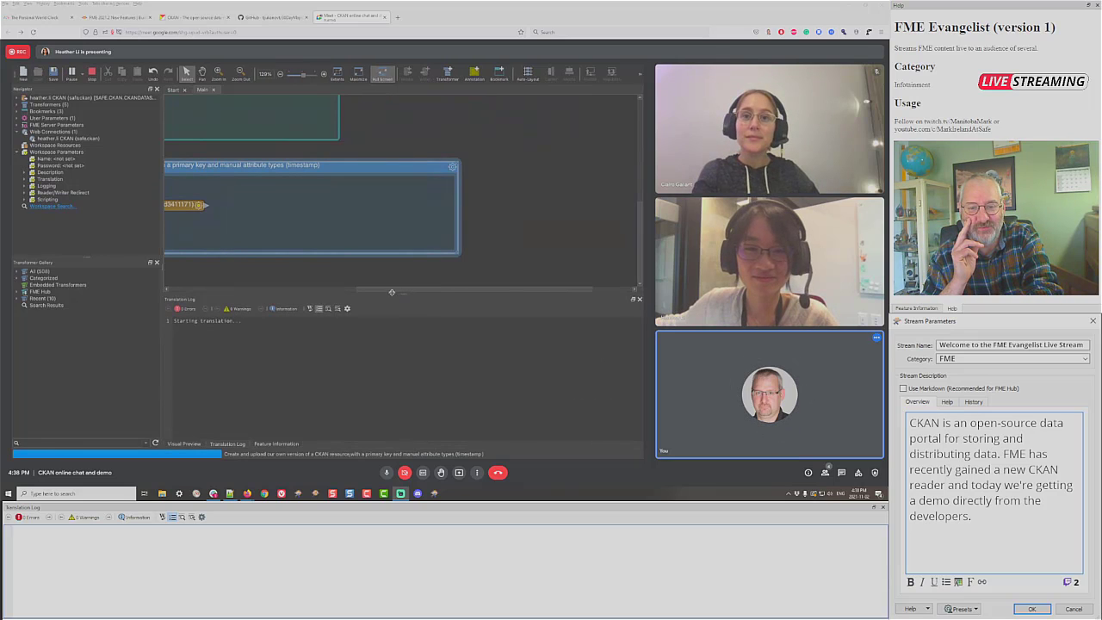
# Step: Connect the WalkingTrail.csv reader's output to the WalkingTrail writer feature type
pyautogui.moveTo(399, 293); pyautogui.dragTo(319, 291)
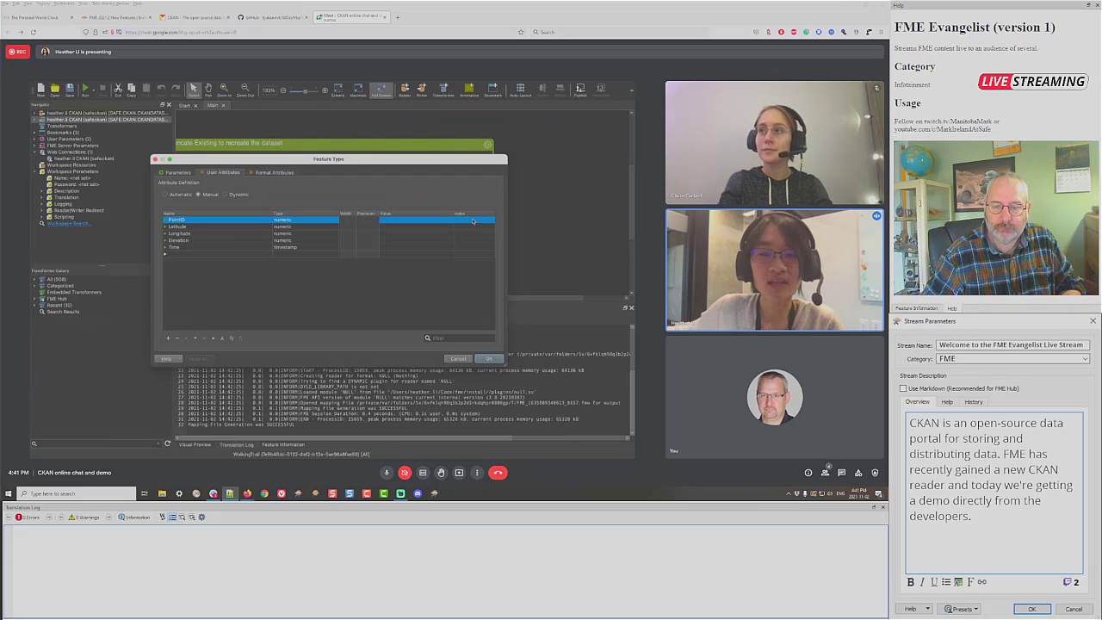
# Step: Confirm Insert with Truncate Existing on the WalkingTrail writer, then run the workspace up to it
pyautogui.click(172, 172)
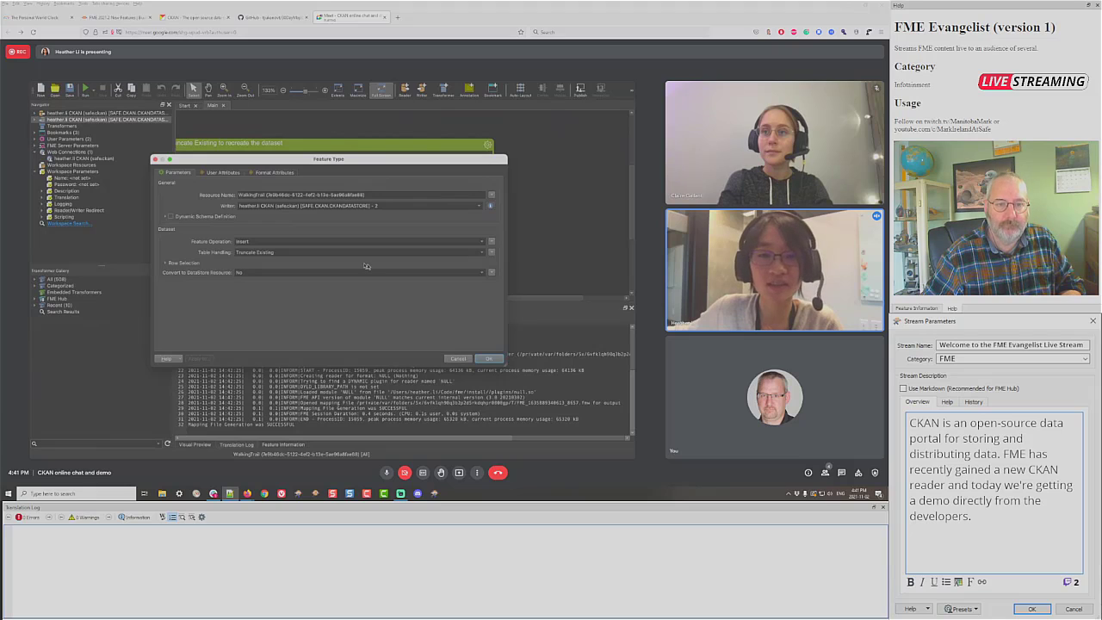
pyautogui.click(489, 358)
pyautogui.click(316, 166)
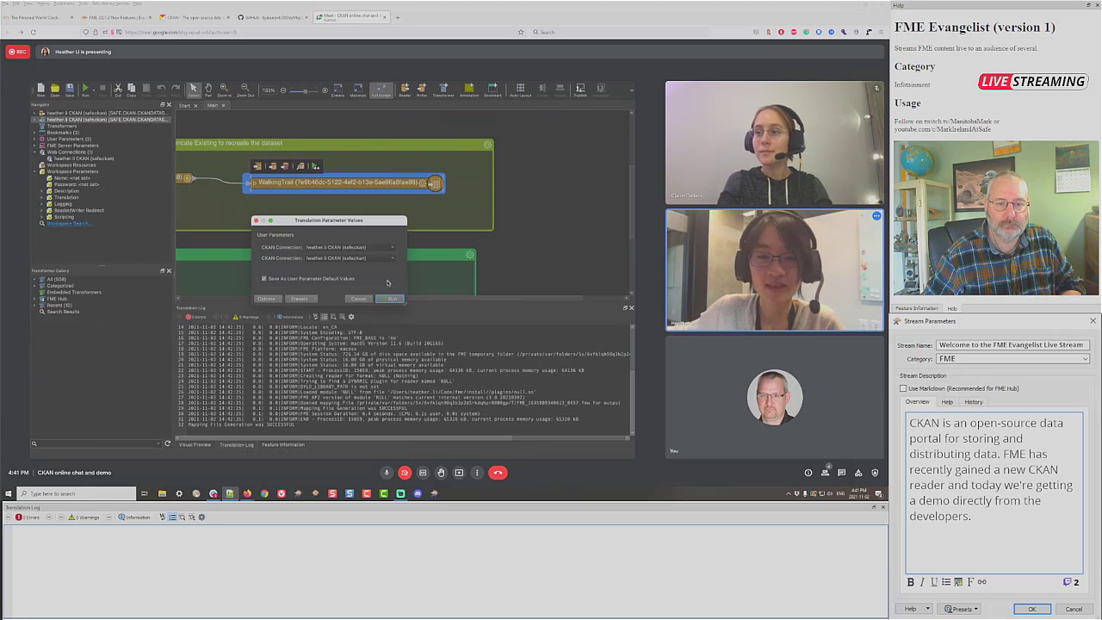
pyautogui.click(392, 298)
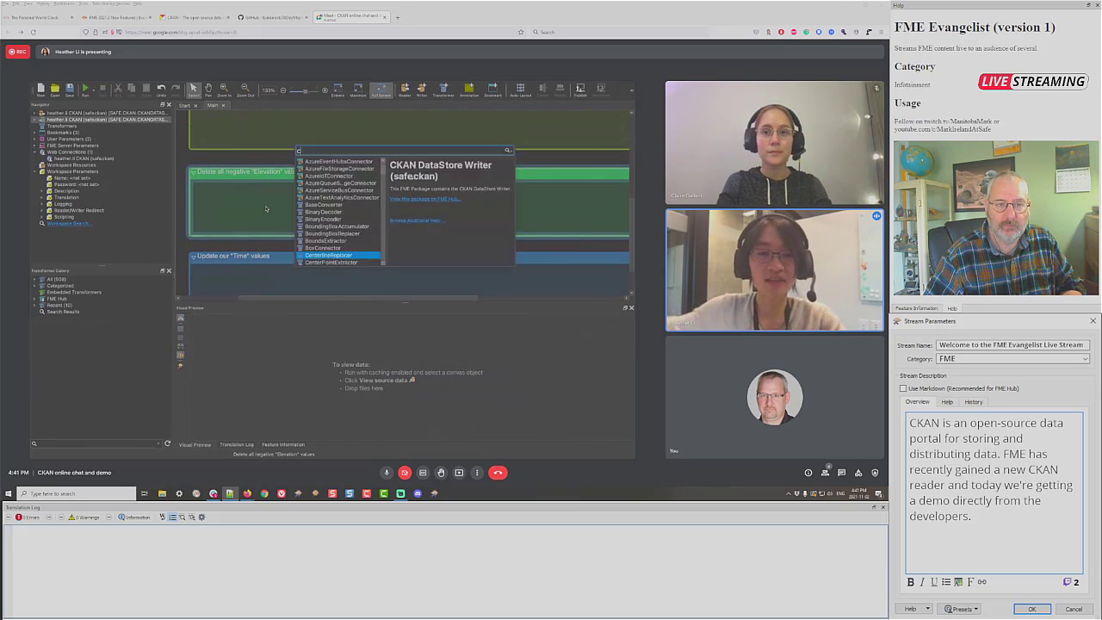
# Step: Close the Quick Add search and add a CKAN DataStore reader using the saved connection
pyautogui.press('Escape')
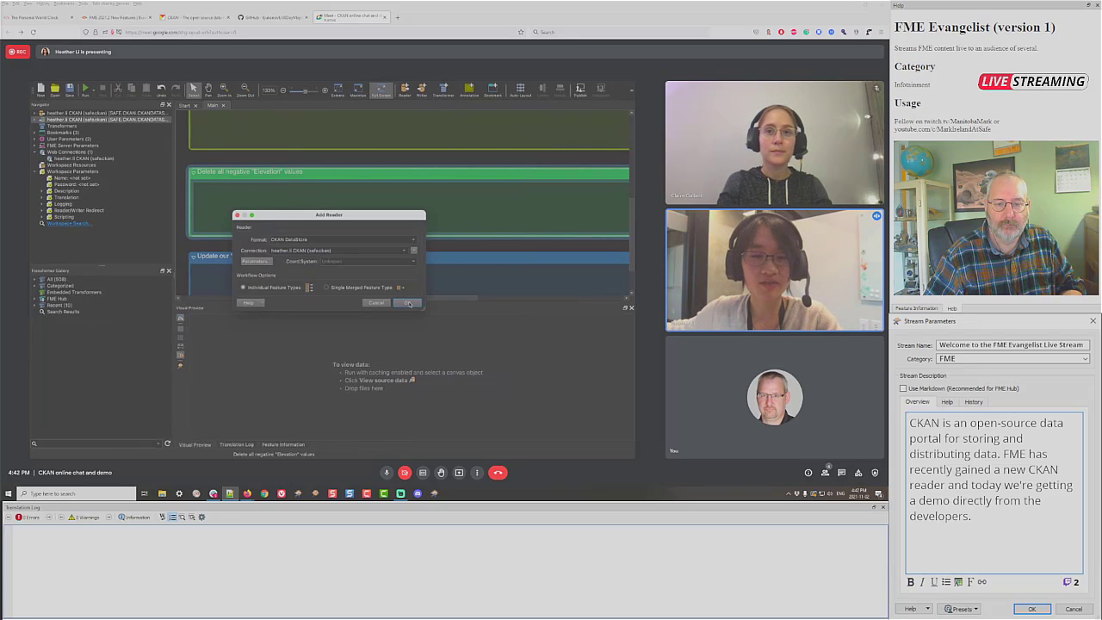
pyautogui.click(408, 303)
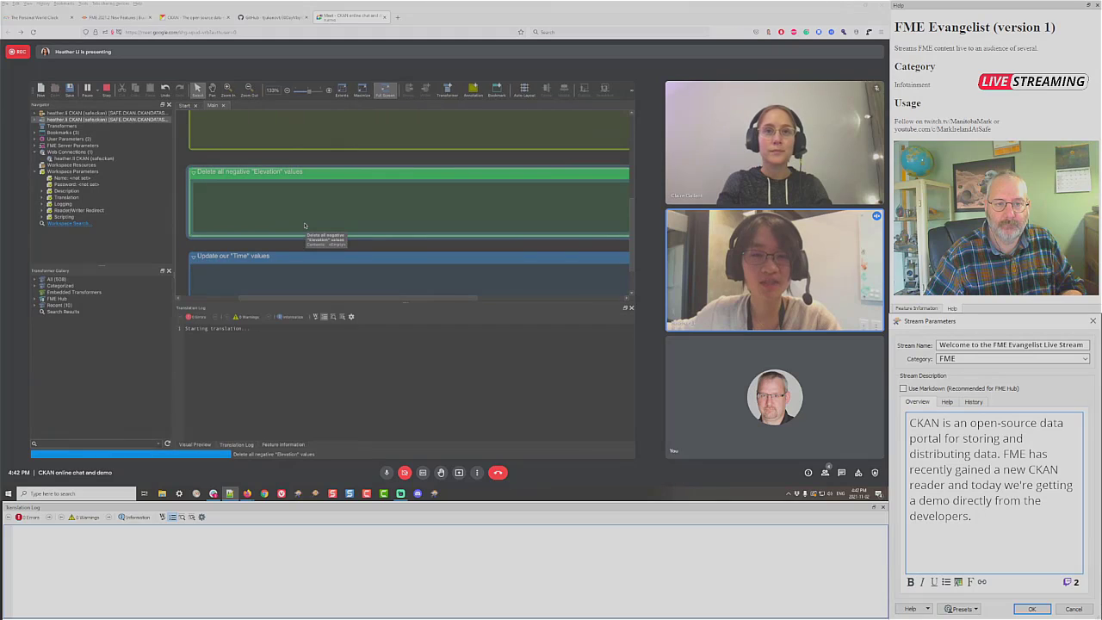